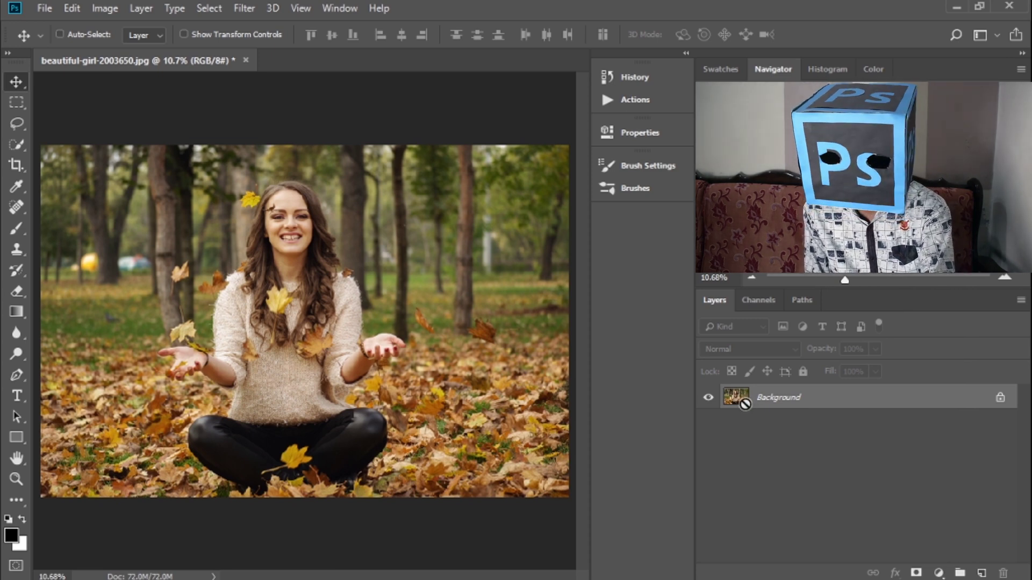
- Duplicate the Background layer and hide the original
{"action": "key", "text": "ctrl+j"}
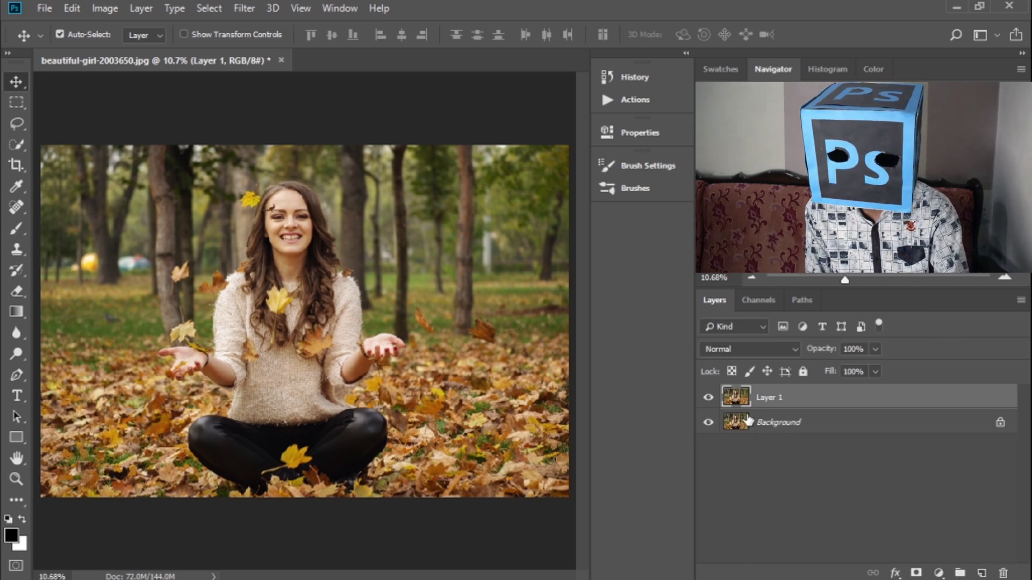
{"action": "left_click", "coordinate": [708, 423]}
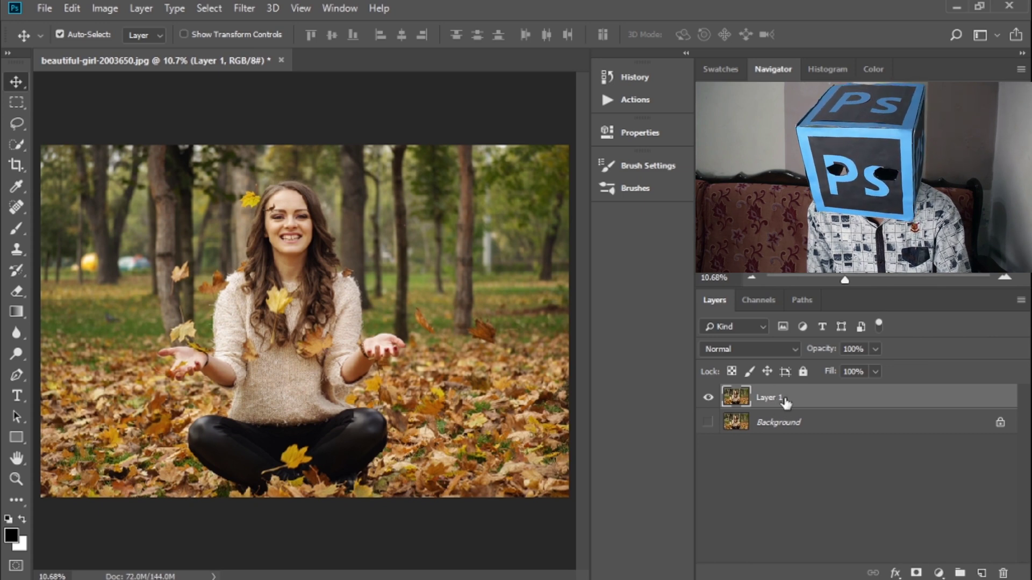
- Add a Curves adjustment and set its auto correction to Find Dark & Light Colors with Snap Neutral Midtones, saved as defaults
{"action": "left_click", "coordinate": [939, 573]}
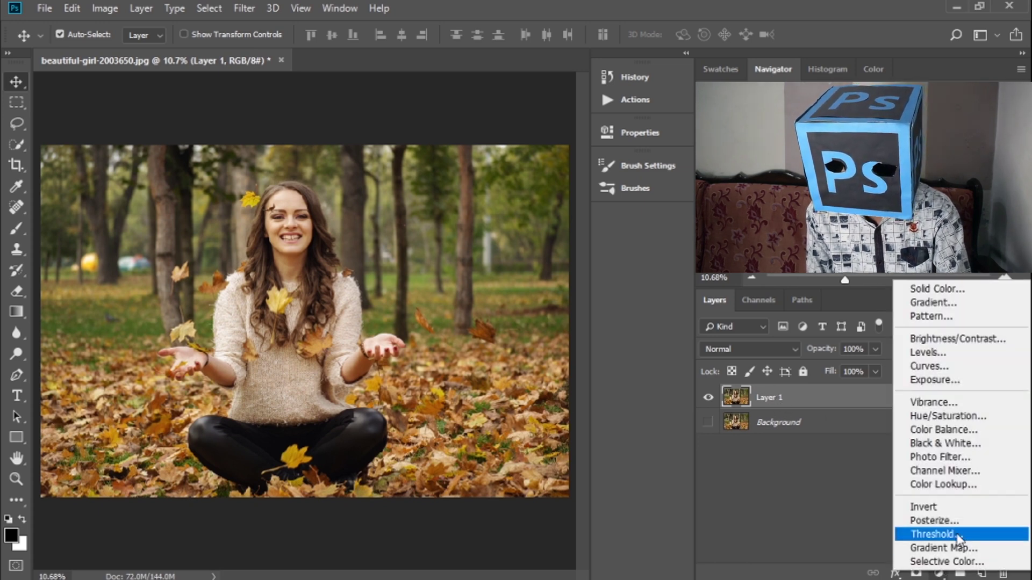
{"action": "left_click", "coordinate": [914, 369]}
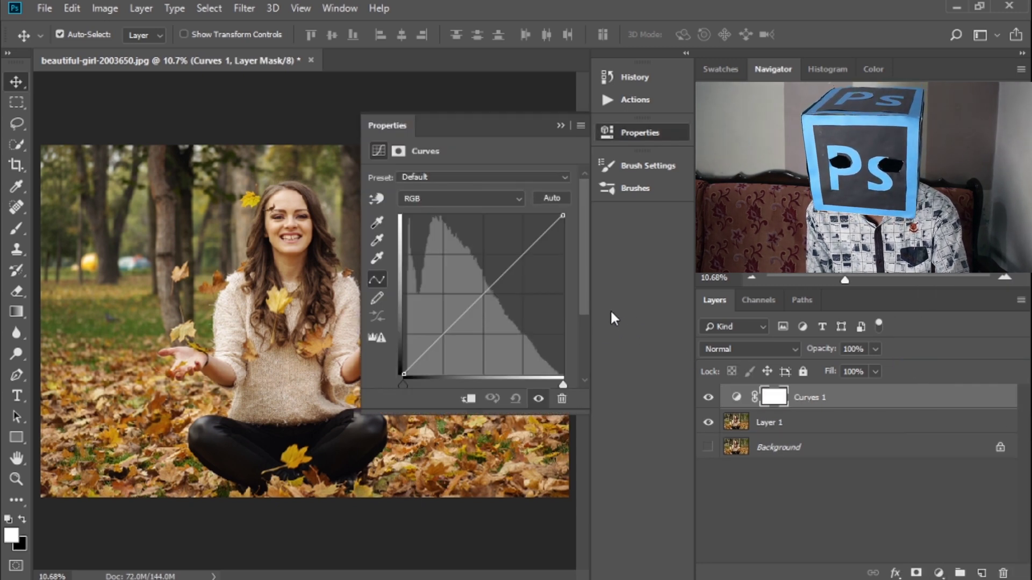
{"action": "left_click", "coordinate": [559, 198], "text": "alt"}
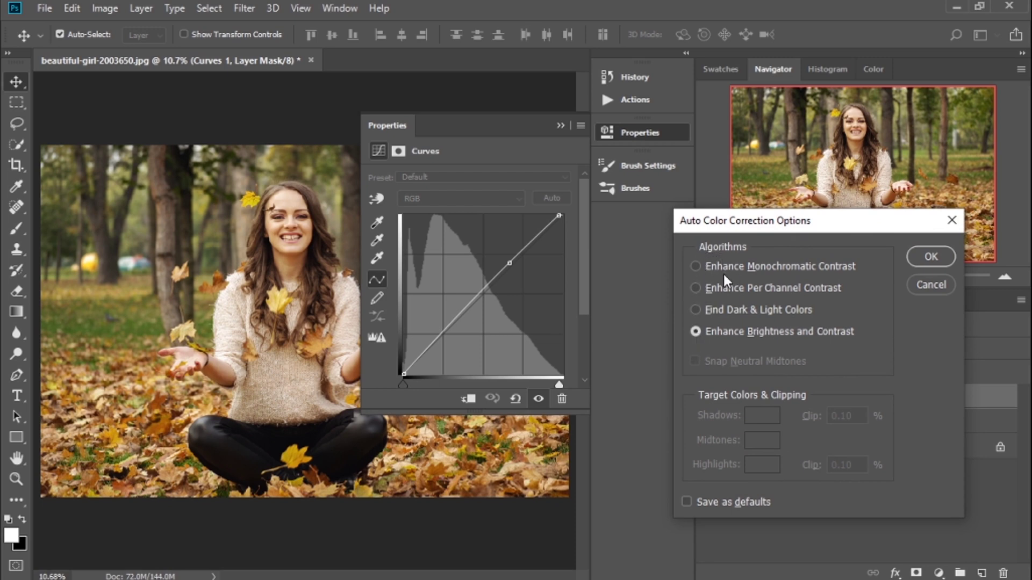
{"action": "left_click", "coordinate": [699, 312]}
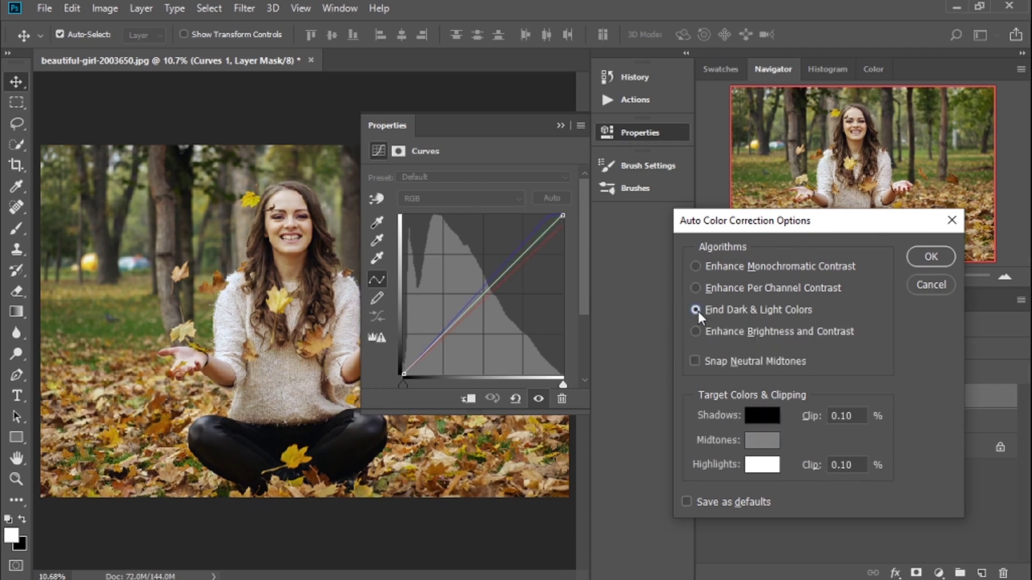
{"action": "left_click", "coordinate": [692, 358]}
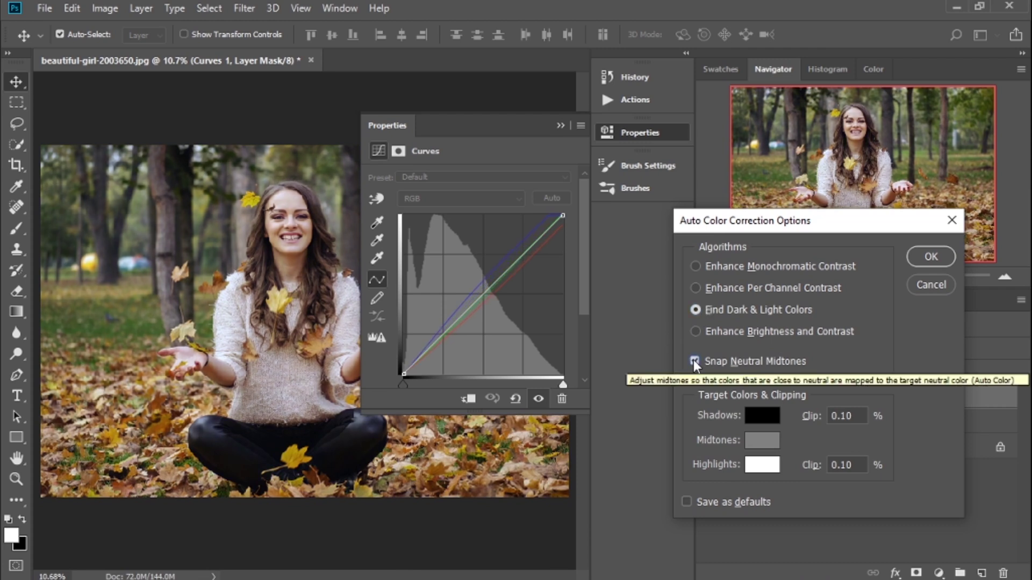
{"action": "left_click", "coordinate": [687, 502]}
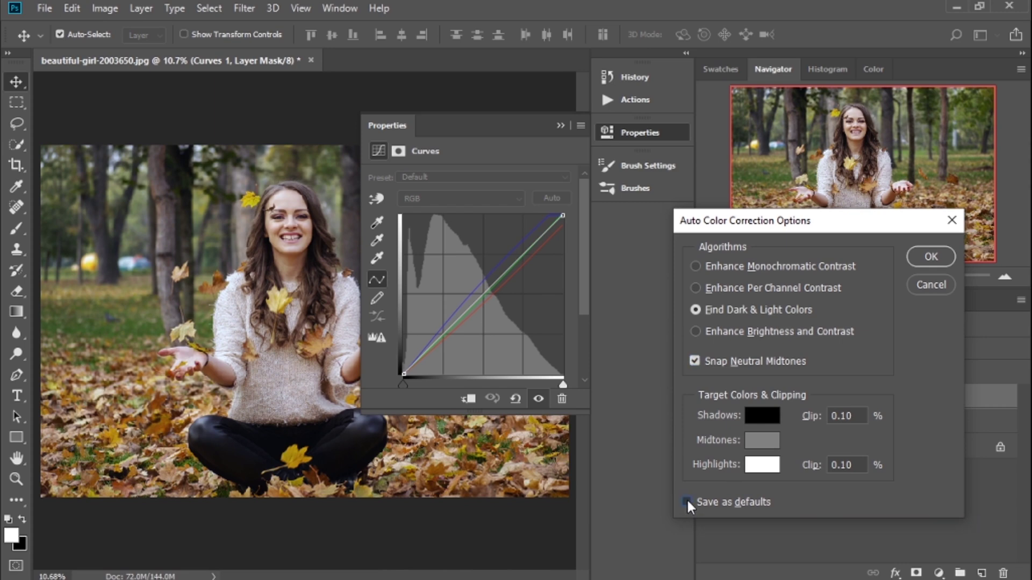
{"action": "left_click", "coordinate": [928, 263]}
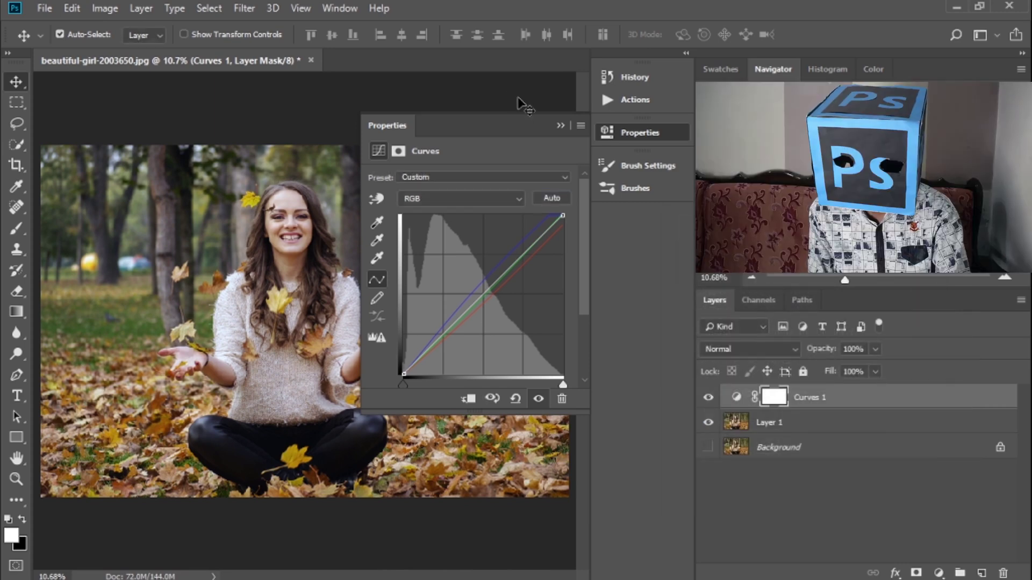
- Delete the Curves adjustment, add a fresh one above the duplicated layer and apply its Auto correction
{"action": "left_click", "coordinate": [560, 126]}
{"action": "key", "text": "Delete"}
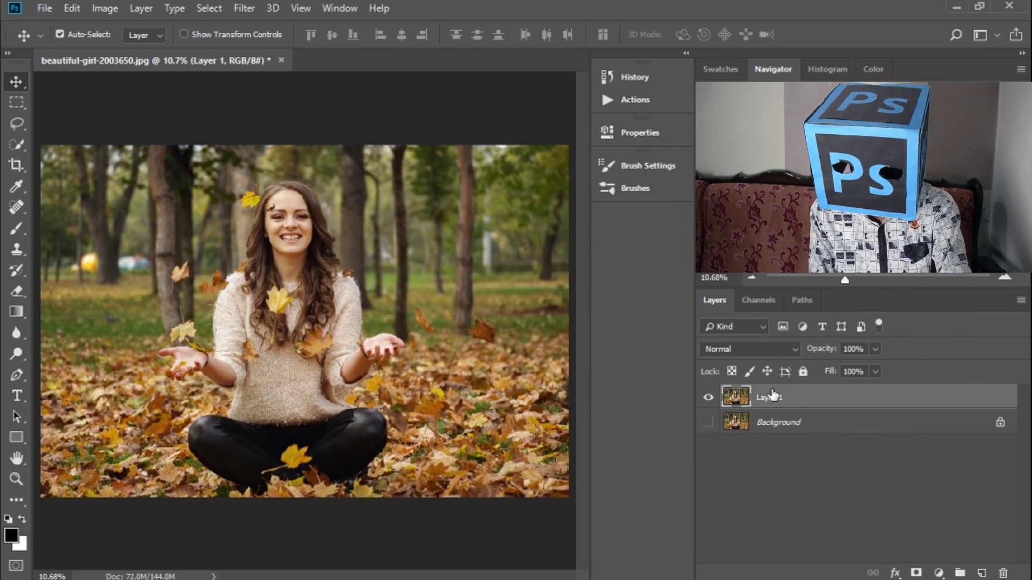
{"action": "left_click", "coordinate": [939, 573]}
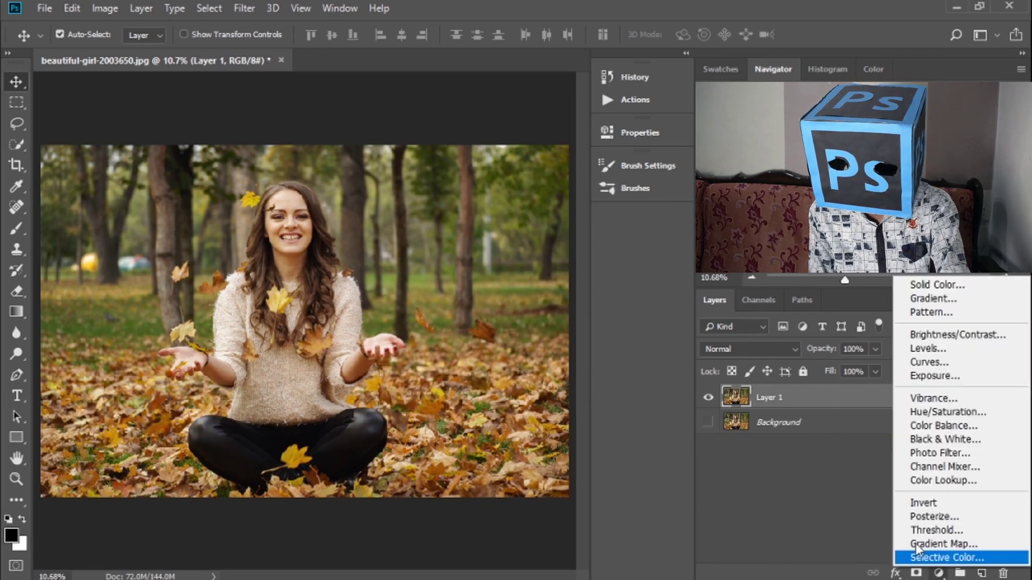
{"action": "left_click", "coordinate": [947, 363]}
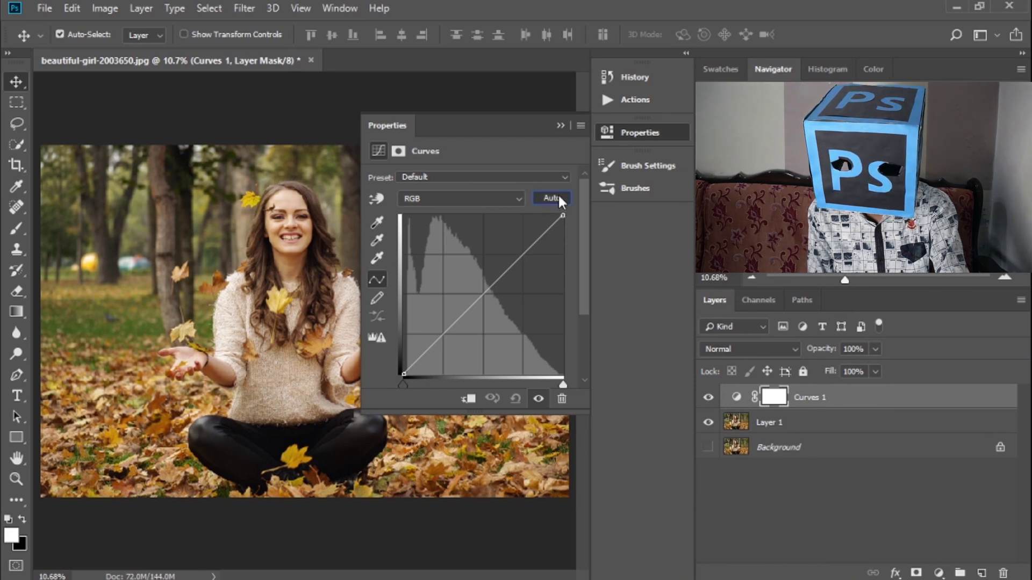
{"action": "left_click", "coordinate": [557, 198]}
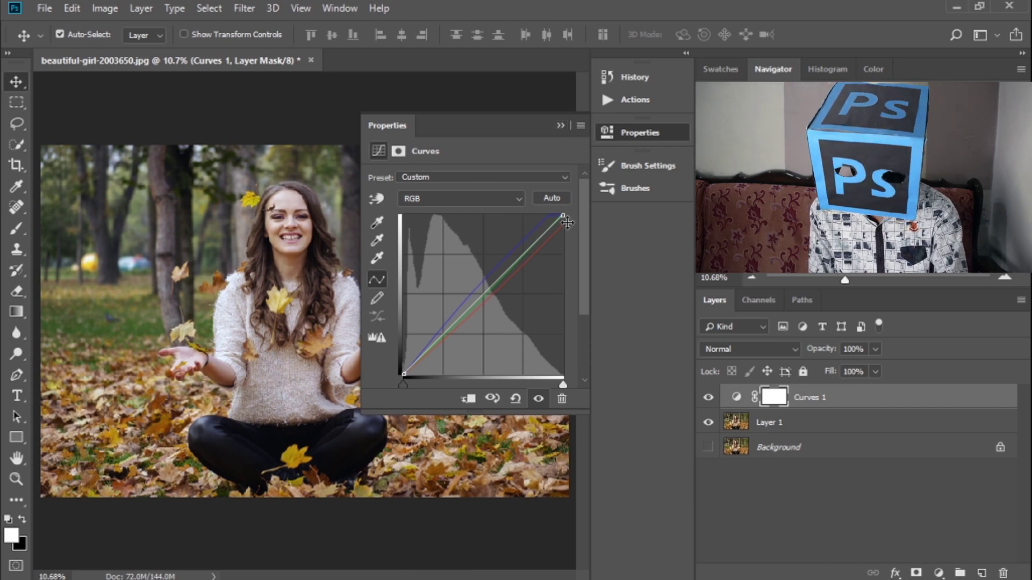
- Save the Auto Color Correction options of the new Curves adjustment as defaults and collapse its properties
{"action": "left_click", "coordinate": [563, 197], "text": "alt"}
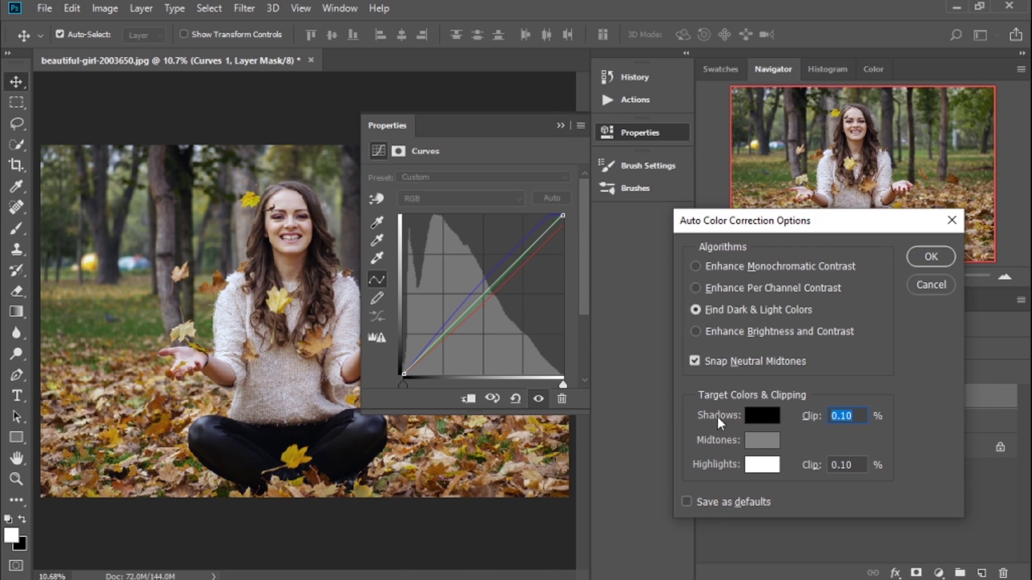
{"action": "left_click", "coordinate": [687, 503]}
{"action": "left_click", "coordinate": [932, 257]}
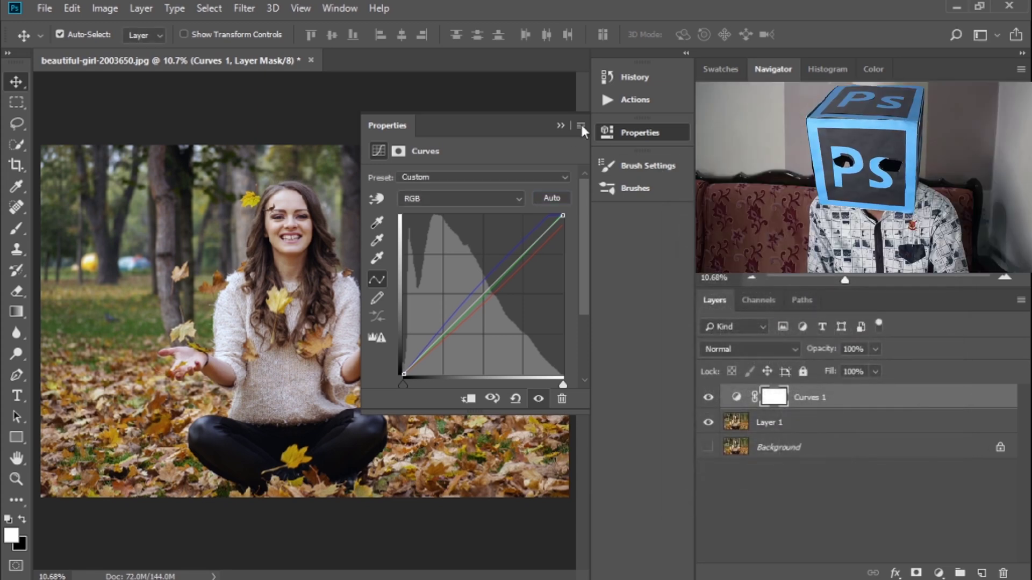
{"action": "left_click", "coordinate": [560, 125]}
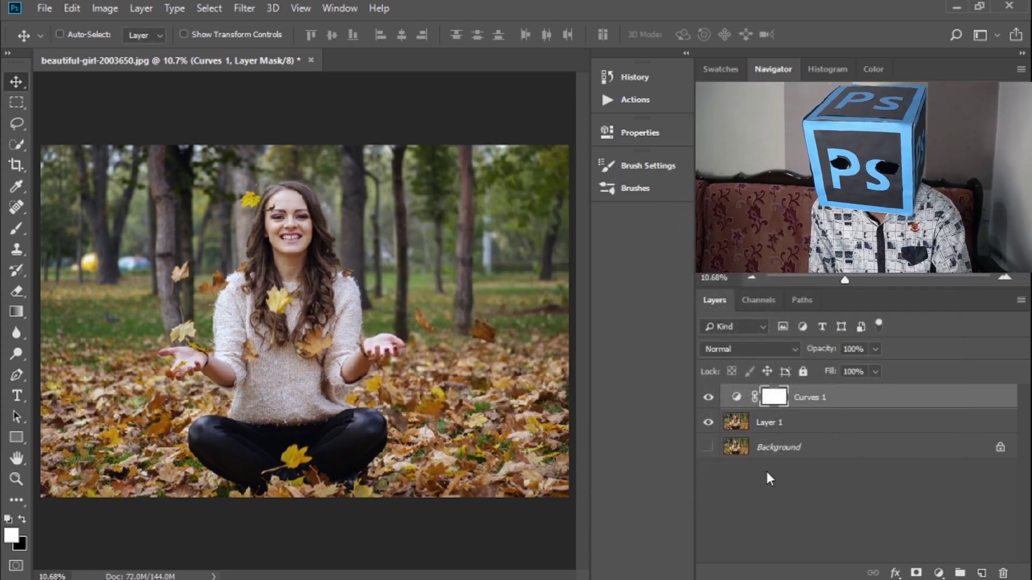
- Merge the Curves adjustment down into the duplicated photo layer and show the Background layer
{"action": "key", "text": "ctrl+e"}
{"action": "left_click", "coordinate": [707, 424]}
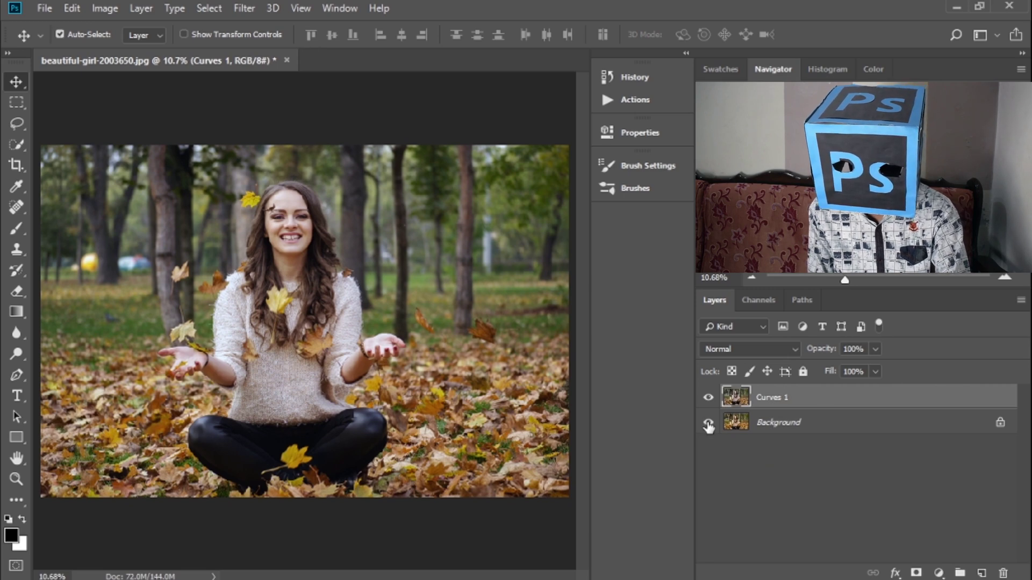
- Toggle the merged layer's visibility repeatedly to compare the photo before and after the colour correction
{"action": "left_click", "coordinate": [707, 405]}
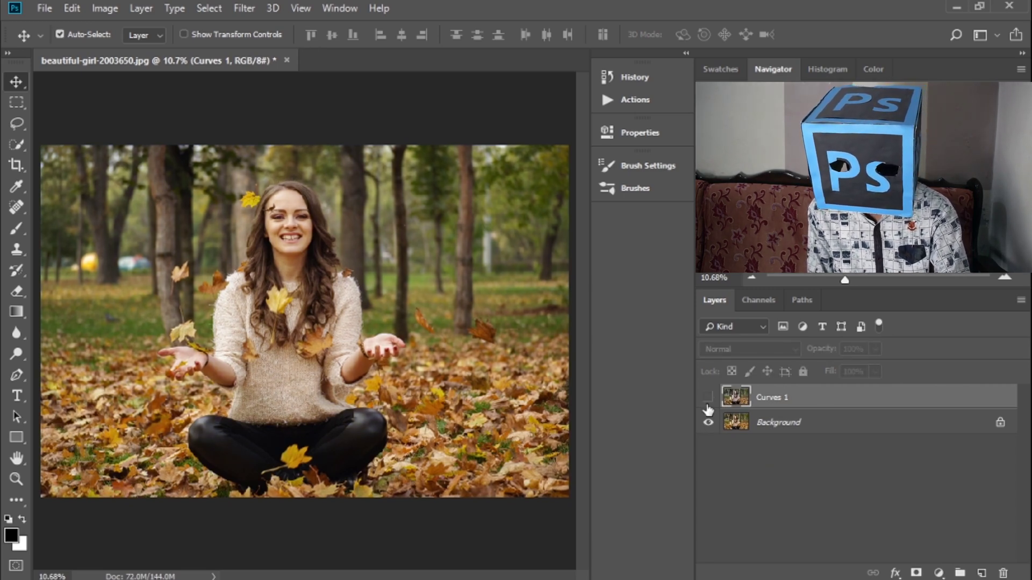
{"action": "left_click", "coordinate": [707, 406]}
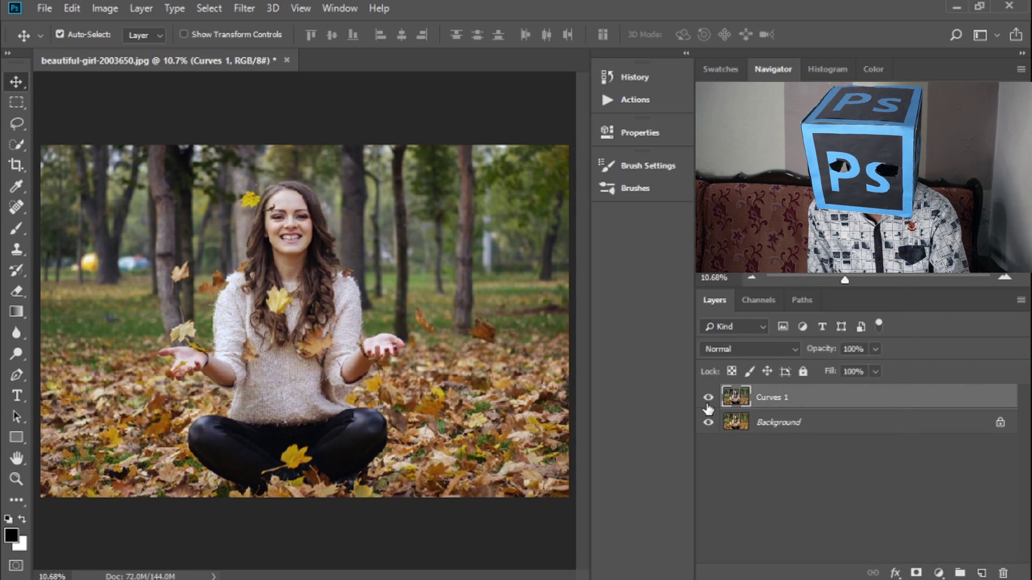
{"action": "left_click", "coordinate": [709, 402]}
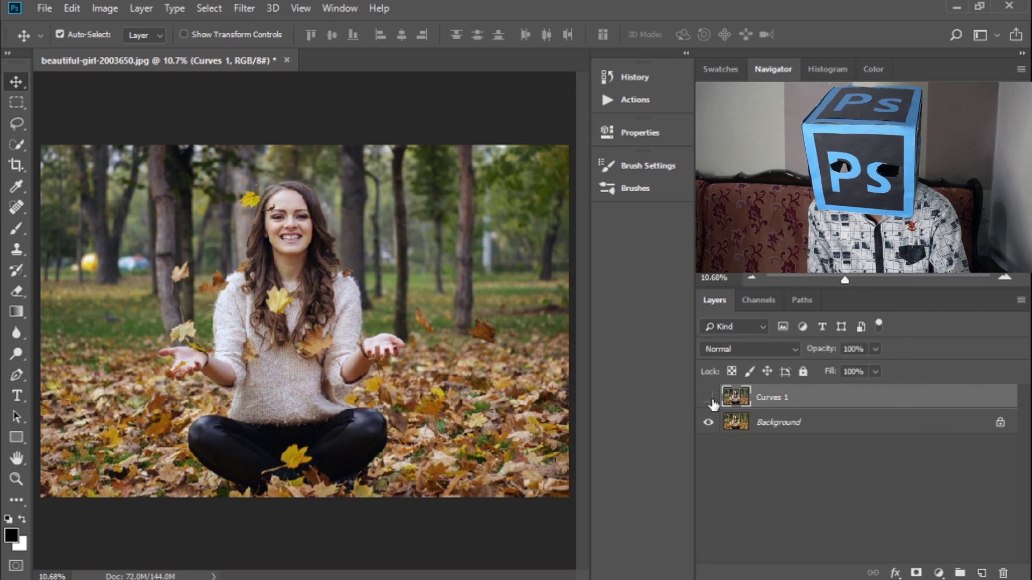
{"action": "left_click", "coordinate": [708, 397]}
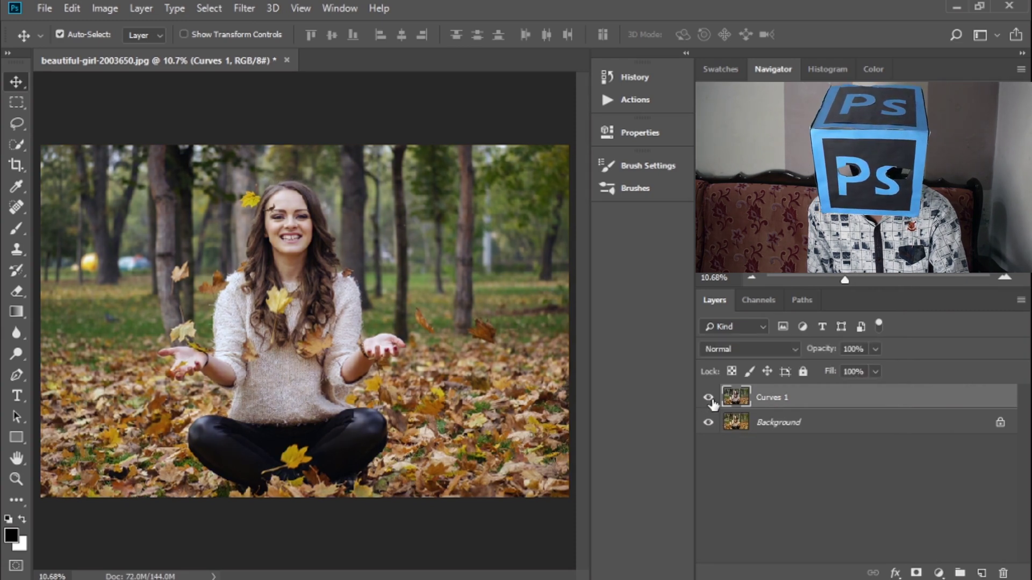
{"action": "left_click", "coordinate": [708, 398]}
{"action": "left_click", "coordinate": [709, 398]}
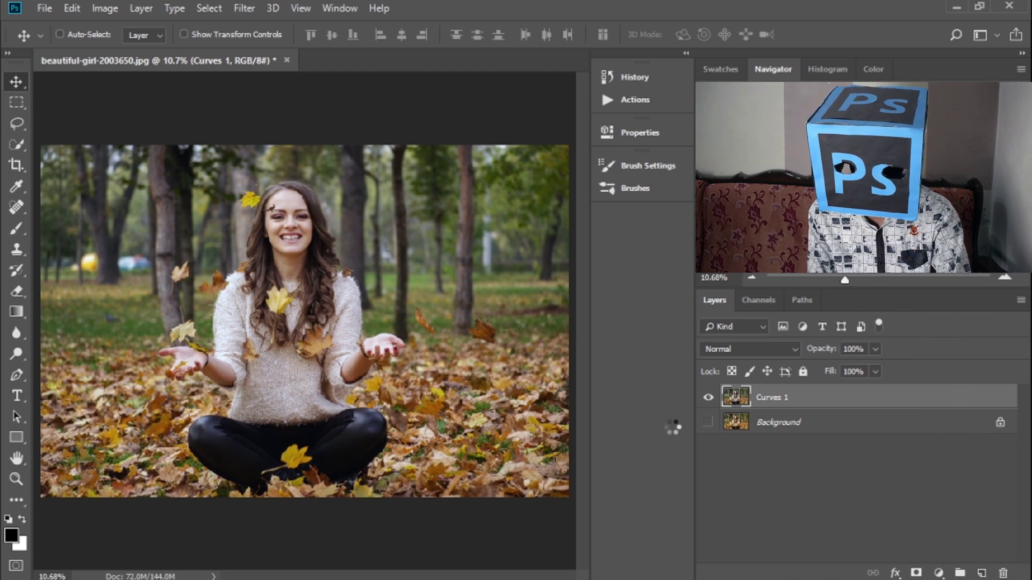
- Open the Camera Raw filter on the merged layer and set Temperature to -4 and Tint to +8
{"action": "key", "text": "ctrl+shift+a"}
{"action": "left_click_drag", "start_coordinate": [351, 110], "coordinate": [640, 440]}
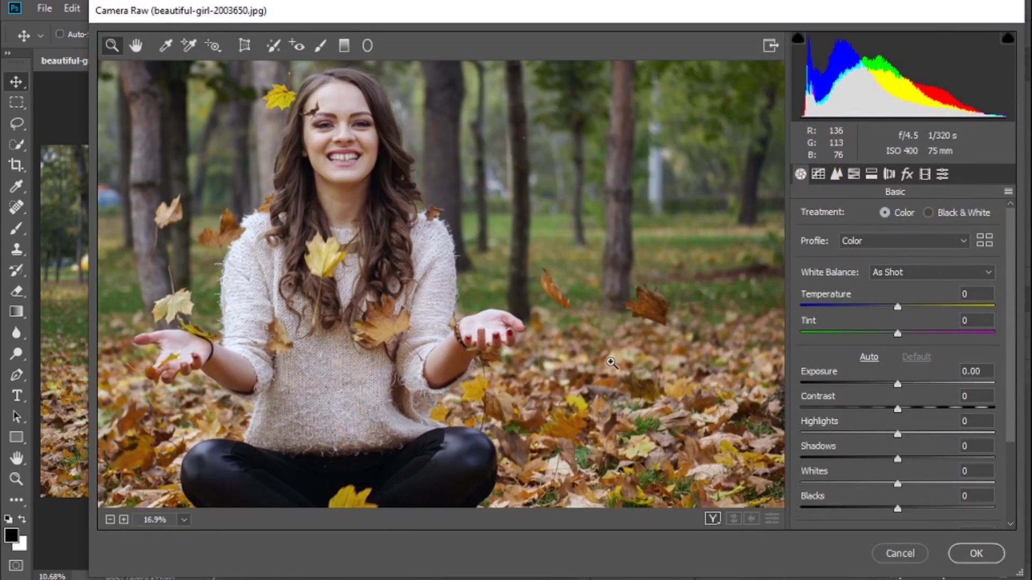
{"action": "left_click_drag", "start_coordinate": [405, 223], "coordinate": [512, 267]}
{"action": "left_click", "coordinate": [513, 267], "text": "alt"}
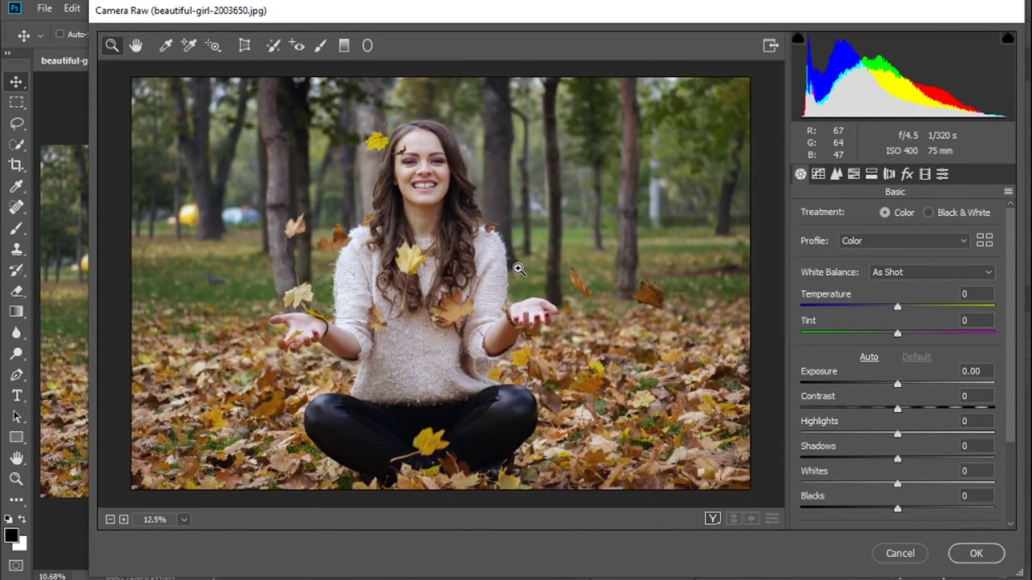
{"action": "left_click", "coordinate": [508, 279]}
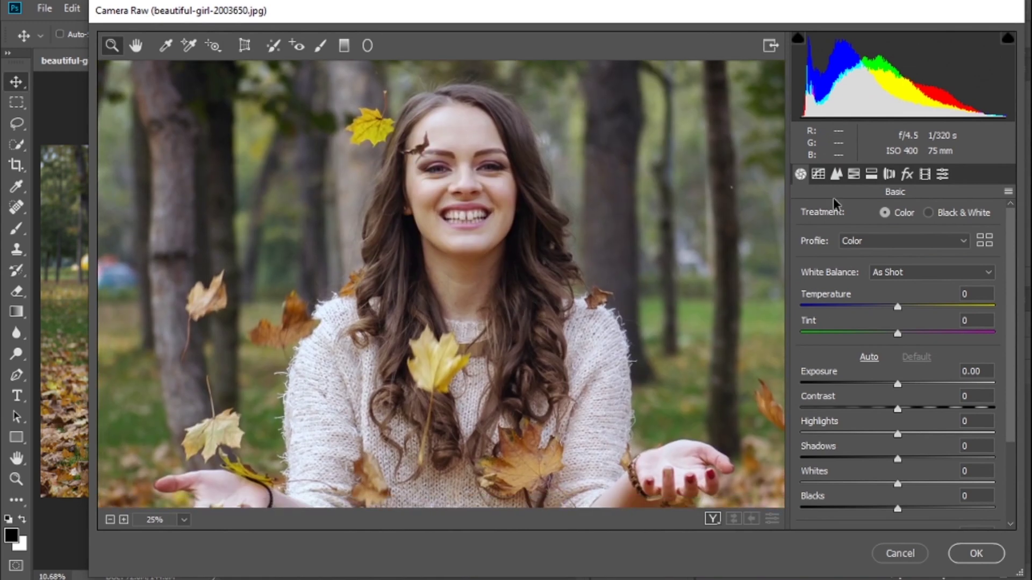
{"action": "mouse_move", "coordinate": [897, 307]}
{"action": "left_mouse_down"}
{"action": "mouse_move", "coordinate": [888, 306]}
{"action": "mouse_move", "coordinate": [905, 332]}
{"action": "mouse_move", "coordinate": [893, 309]}
{"action": "left_mouse_up"}
{"action": "key", "text": "ctrl+0"}
- Set Exposure to -0.20, Contrast and Highlights to +5, Shadows to +16, Whites to +22 and Blacks to +15, and raise Clarity slightly
{"action": "left_click_drag", "start_coordinate": [897, 383], "coordinate": [912, 509]}
{"action": "left_click", "coordinate": [897, 459]}
{"action": "scroll", "coordinate": [921, 479], "scroll_direction": "down", "scroll_amount": 1}
{"action": "scroll", "coordinate": [921, 477], "scroll_direction": "down", "scroll_amount": 2}
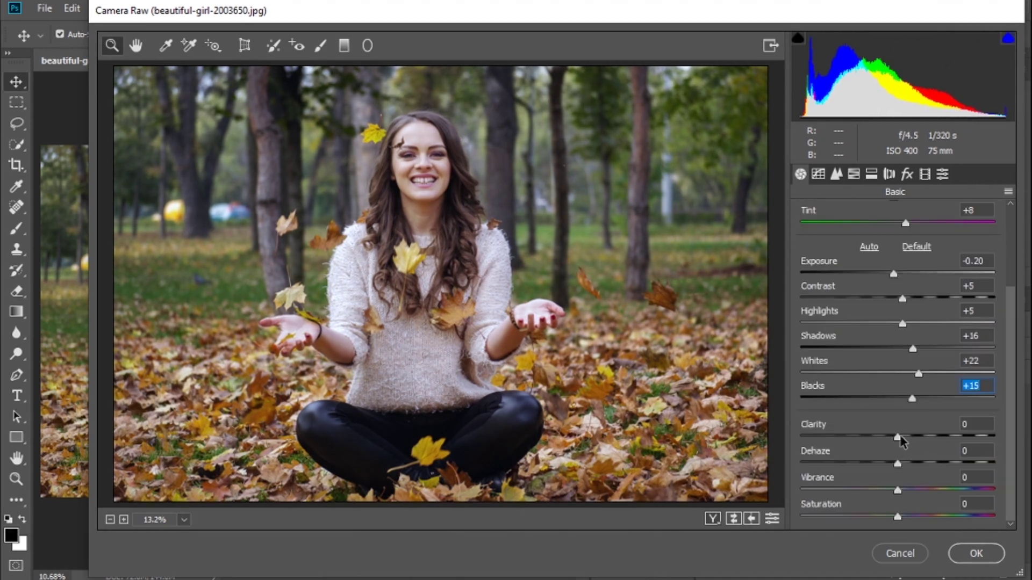
{"action": "left_click_drag", "start_coordinate": [898, 438], "coordinate": [903, 438]}
{"action": "scroll", "coordinate": [841, 285], "scroll_direction": "up", "scroll_amount": 3}
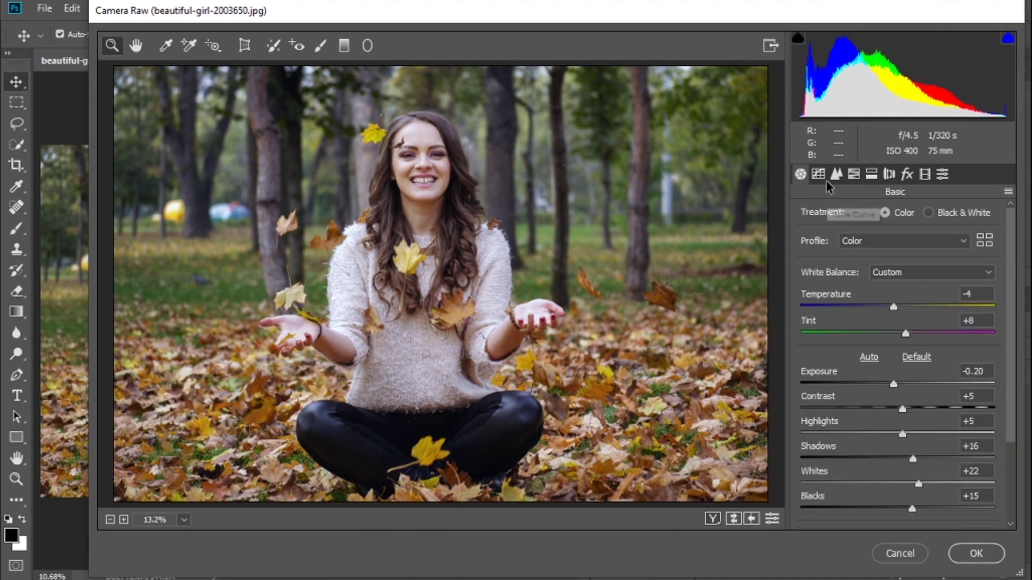
- Adjust the parametric Tone Curve with Highlights at -7, Lights at +4, Darks at -7 and Shadows at -3
{"action": "left_click", "coordinate": [823, 179]}
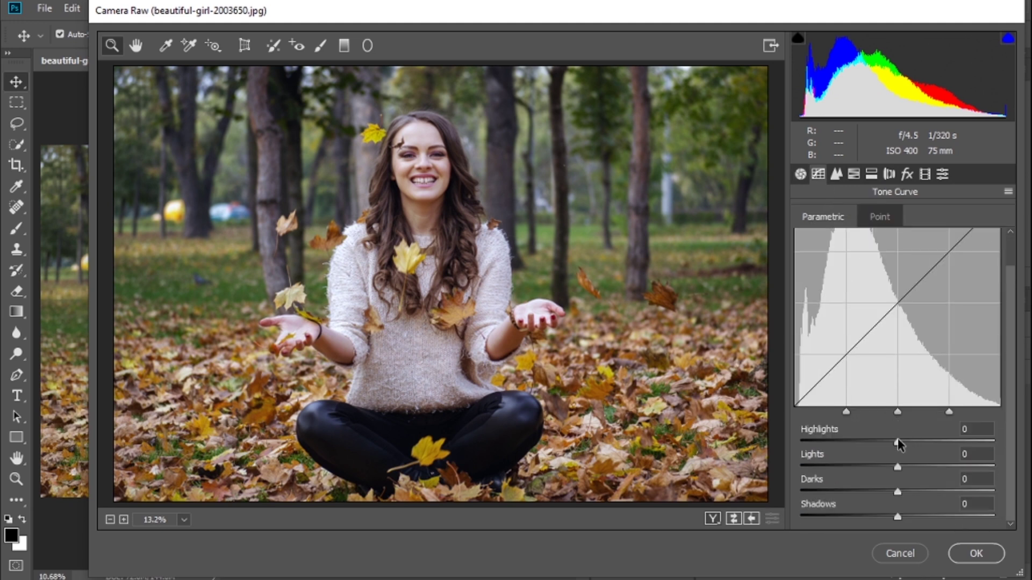
{"action": "left_click_drag", "start_coordinate": [897, 439], "coordinate": [895, 517]}
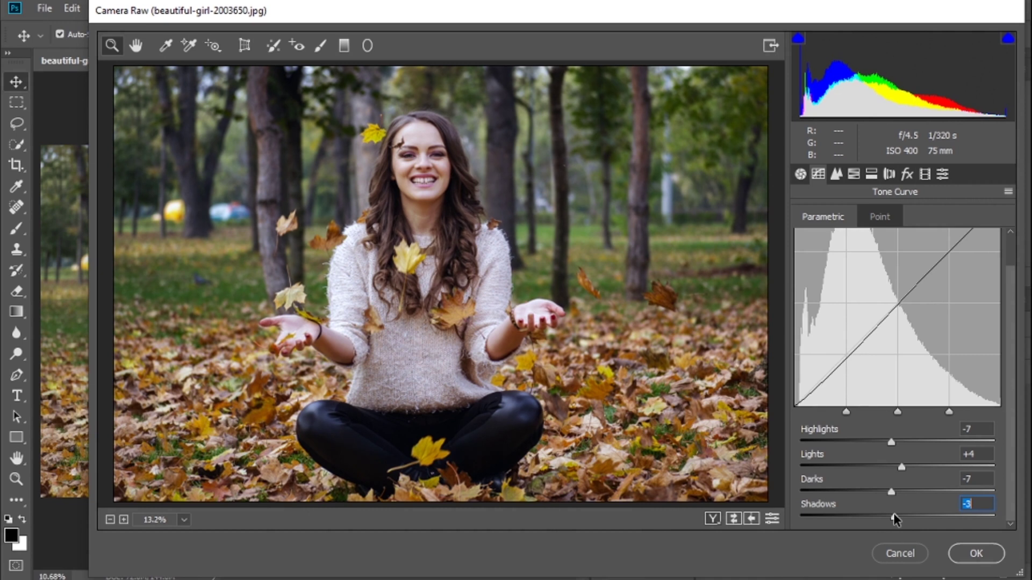
- Set the Sharpening Amount to 68 in the Detail settings, using the grayscale preview to judge the effect
{"action": "left_click", "coordinate": [837, 174]}
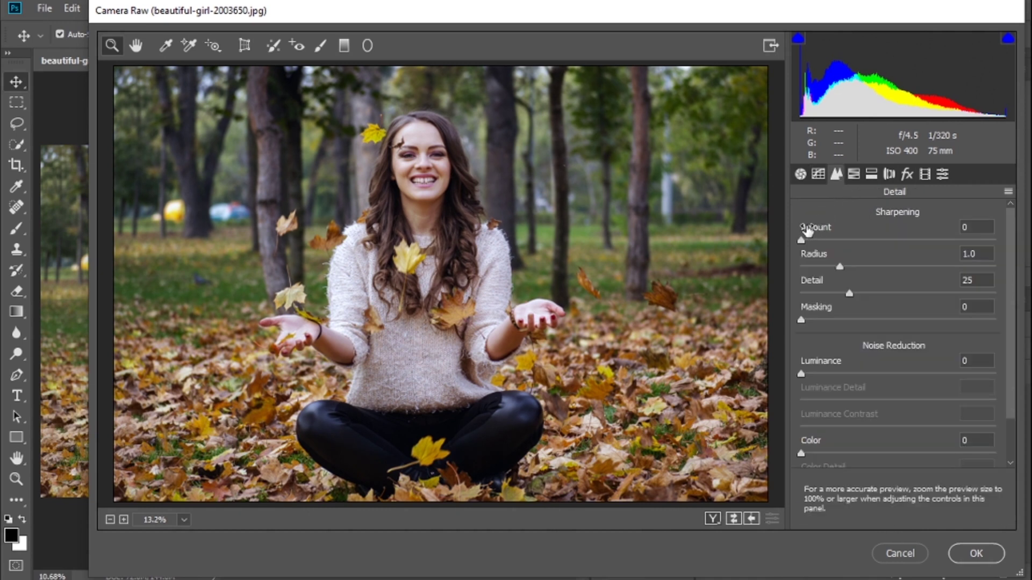
{"action": "left_click_drag", "start_coordinate": [801, 242], "coordinate": [819, 245]}
{"action": "left_click_drag", "start_coordinate": [964, 240], "coordinate": [814, 231]}
{"action": "left_click_drag", "start_coordinate": [385, 103], "coordinate": [724, 390]}
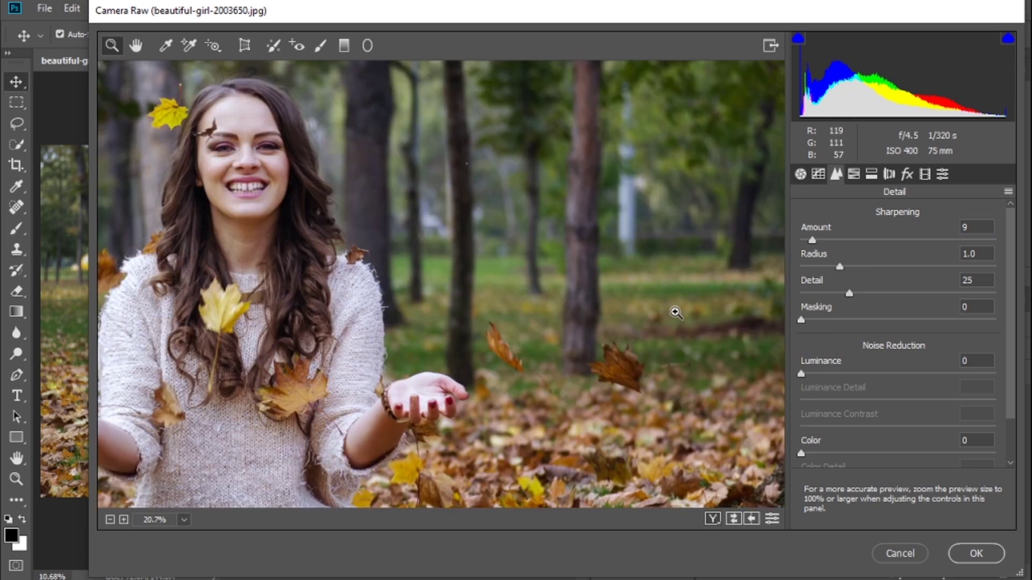
{"action": "key", "text": "ctrl+0"}
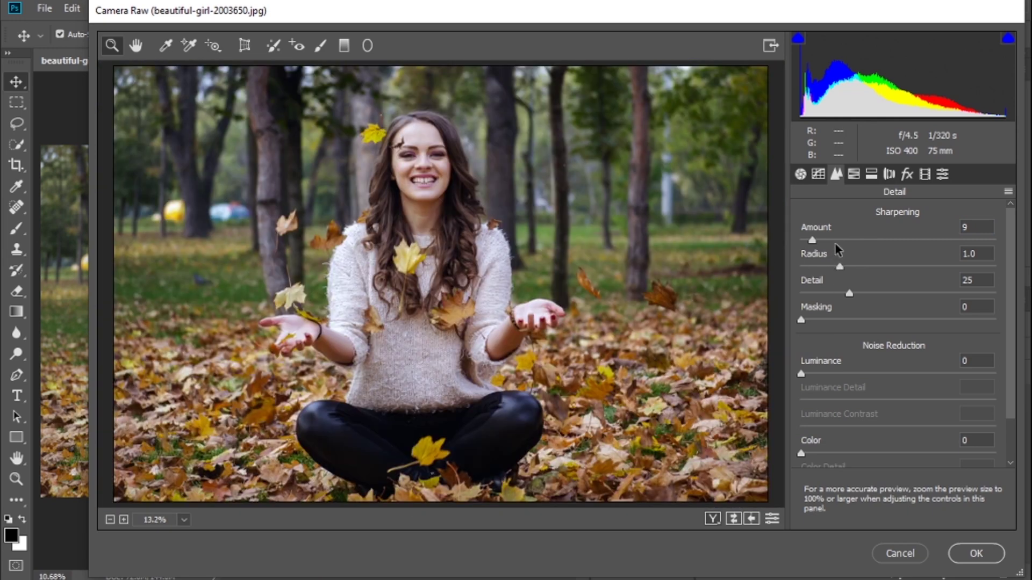
{"action": "key", "text": "alt"}
{"action": "left_click_drag", "start_coordinate": [812, 240], "coordinate": [823, 241]}
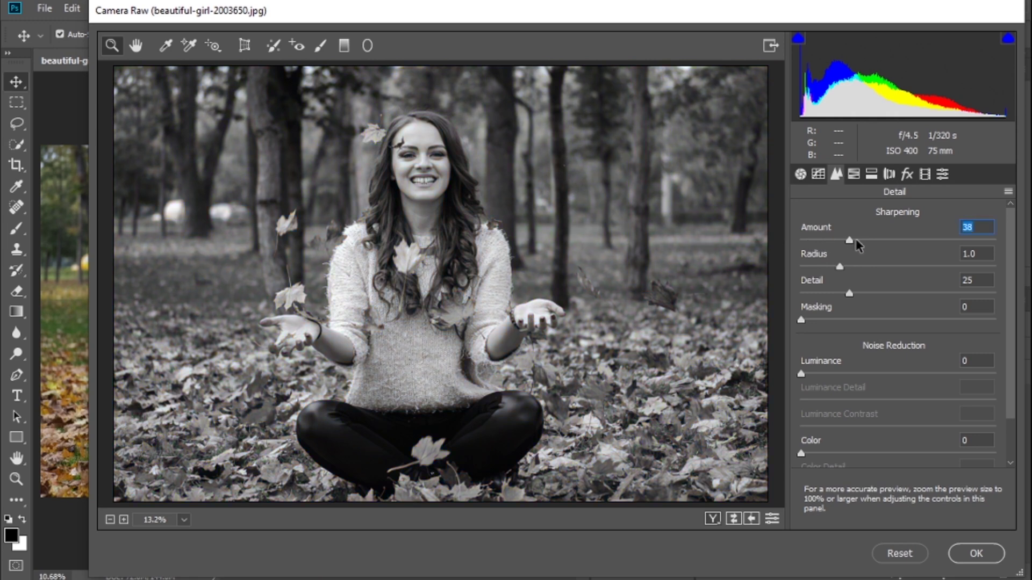
{"action": "left_click_drag", "start_coordinate": [920, 241], "coordinate": [885, 240]}
{"action": "left_click_drag", "start_coordinate": [852, 237], "coordinate": [888, 238]}
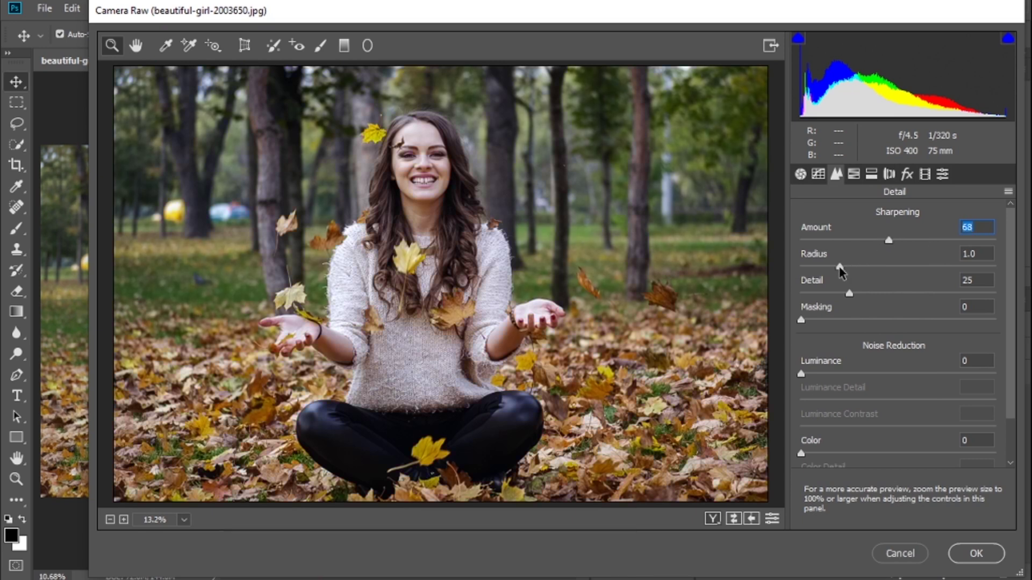
- Set the Sharpening Radius to 2.4, Detail to 65 and Masking to 53 in the Detail settings
{"action": "left_click_drag", "start_coordinate": [840, 268], "coordinate": [950, 271]}
{"action": "left_click_drag", "start_coordinate": [849, 293], "coordinate": [895, 297]}
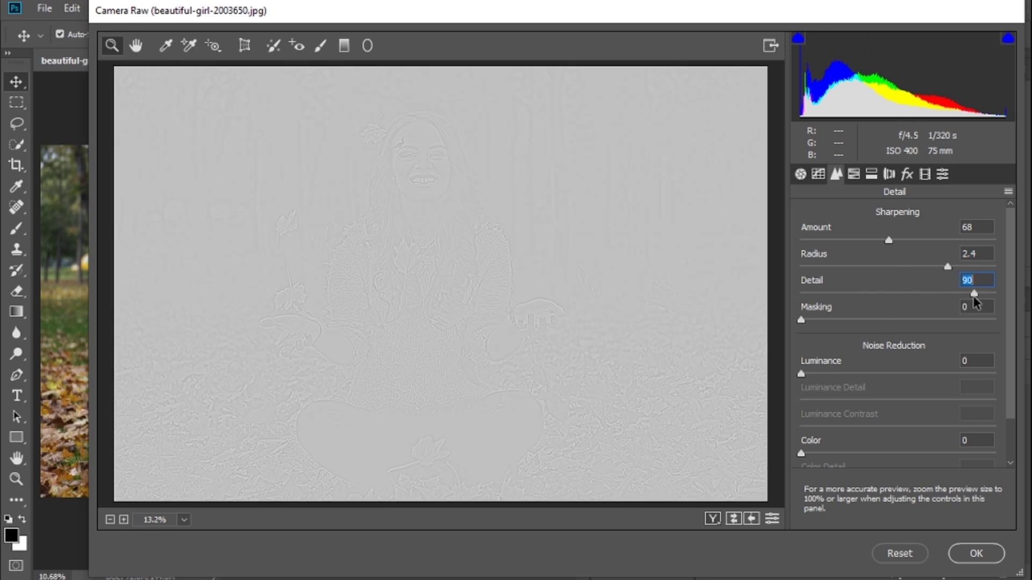
{"action": "left_click_drag", "start_coordinate": [927, 296], "coordinate": [924, 295]}
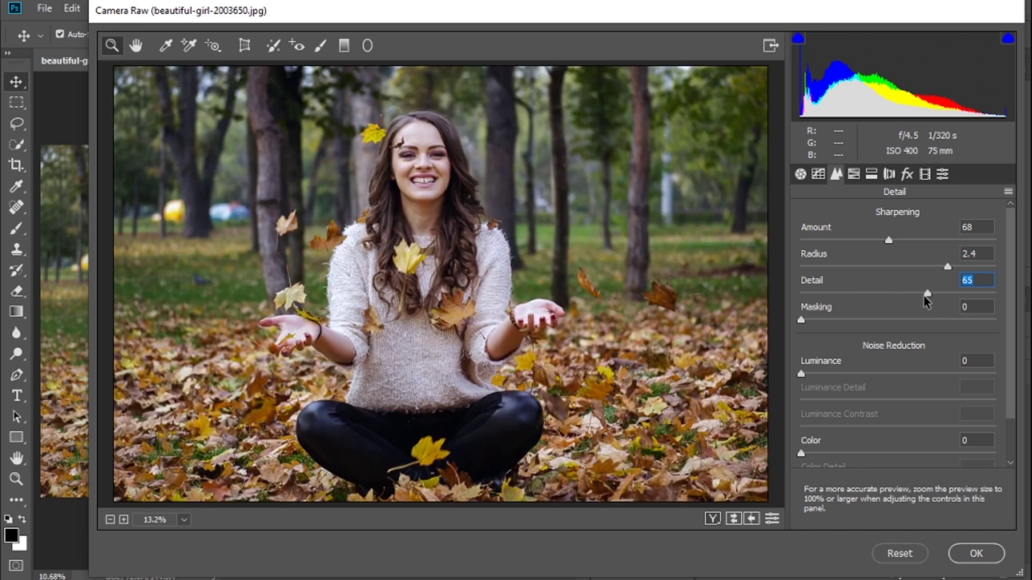
{"action": "left_click_drag", "start_coordinate": [840, 322], "coordinate": [903, 321]}
- Set Noise Reduction Luminance to 42 and Luminance Detail to about 82, and raise Luminance Contrast and Color slightly
{"action": "scroll", "coordinate": [839, 330], "scroll_direction": "down", "scroll_amount": 1}
{"action": "left_click_drag", "start_coordinate": [802, 336], "coordinate": [961, 363]}
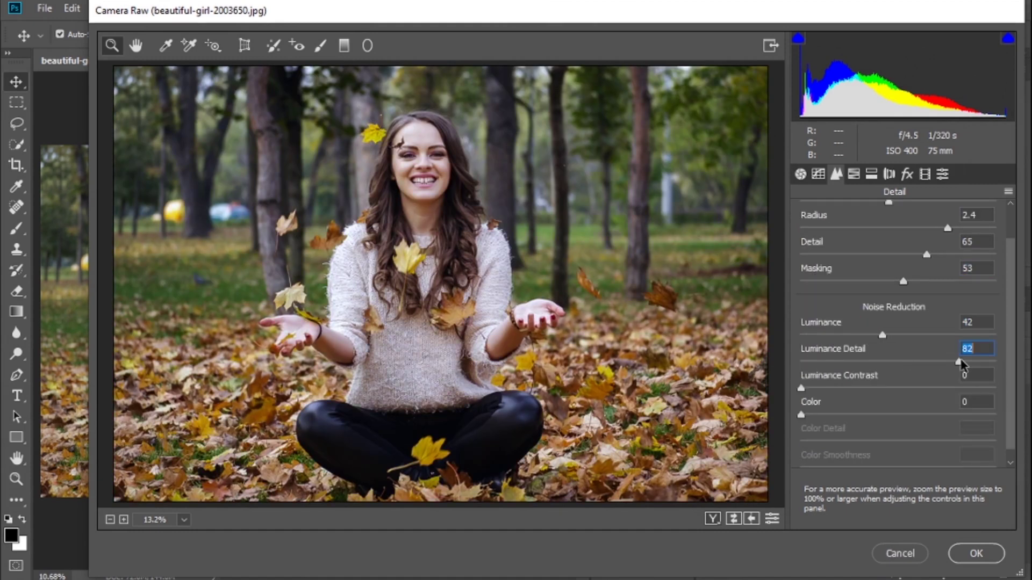
{"action": "left_click_drag", "start_coordinate": [872, 359], "coordinate": [957, 362]}
{"action": "mouse_move", "coordinate": [827, 388]}
{"action": "left_mouse_down"}
{"action": "mouse_move", "coordinate": [867, 391]}
{"action": "mouse_move", "coordinate": [832, 388]}
{"action": "left_mouse_up"}
{"action": "left_click", "coordinate": [823, 416]}
- Shift the green and aqua hues slightly in the HSL adjustments, and set Saturation to Yellows +2, Greens +3 and Aquas +12
{"action": "left_click", "coordinate": [854, 178]}
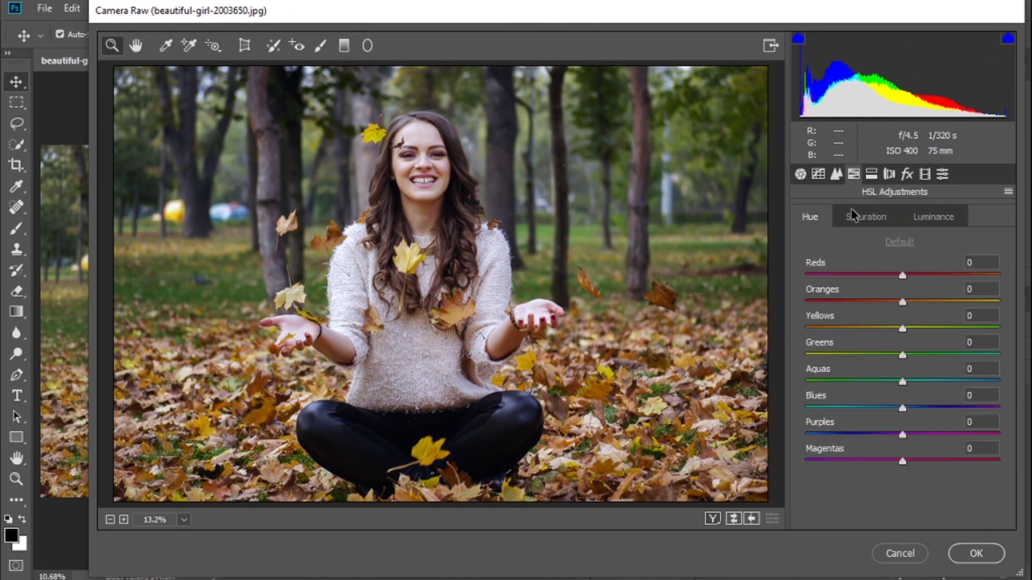
{"action": "left_click", "coordinate": [855, 220]}
{"action": "left_click", "coordinate": [822, 217]}
{"action": "left_click_drag", "start_coordinate": [911, 356], "coordinate": [908, 382]}
{"action": "left_click", "coordinate": [867, 218]}
{"action": "left_click", "coordinate": [903, 303]}
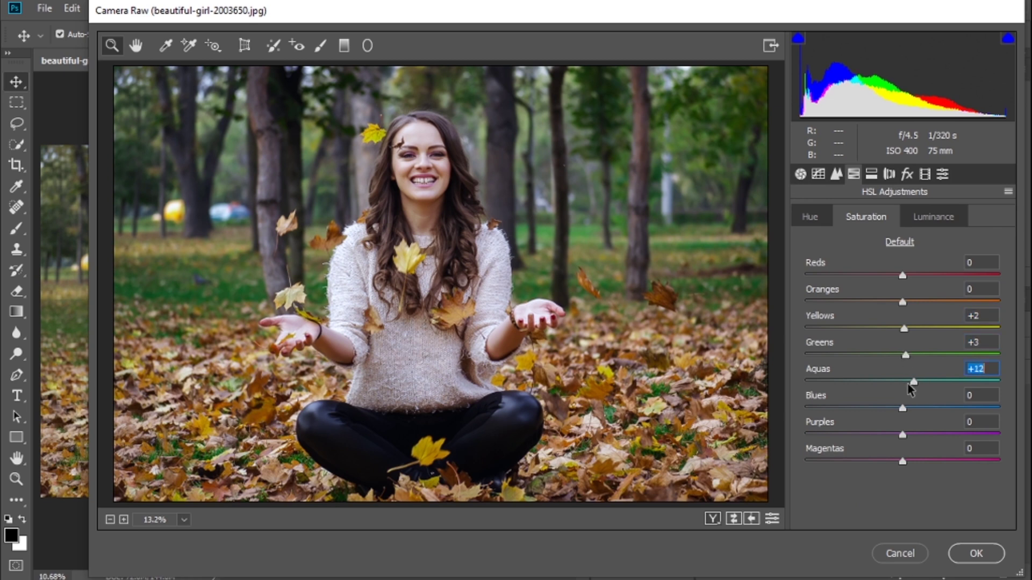
- Tint the highlights with Split Toning at Hue 41 and Saturation 5
{"action": "left_click", "coordinate": [870, 175]}
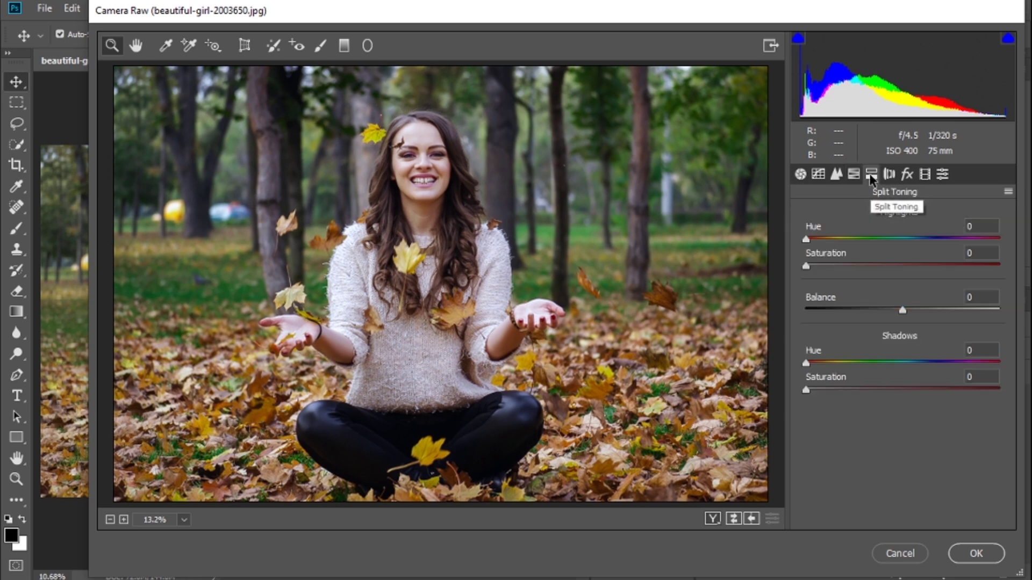
{"action": "left_click_drag", "start_coordinate": [810, 246], "coordinate": [863, 243]}
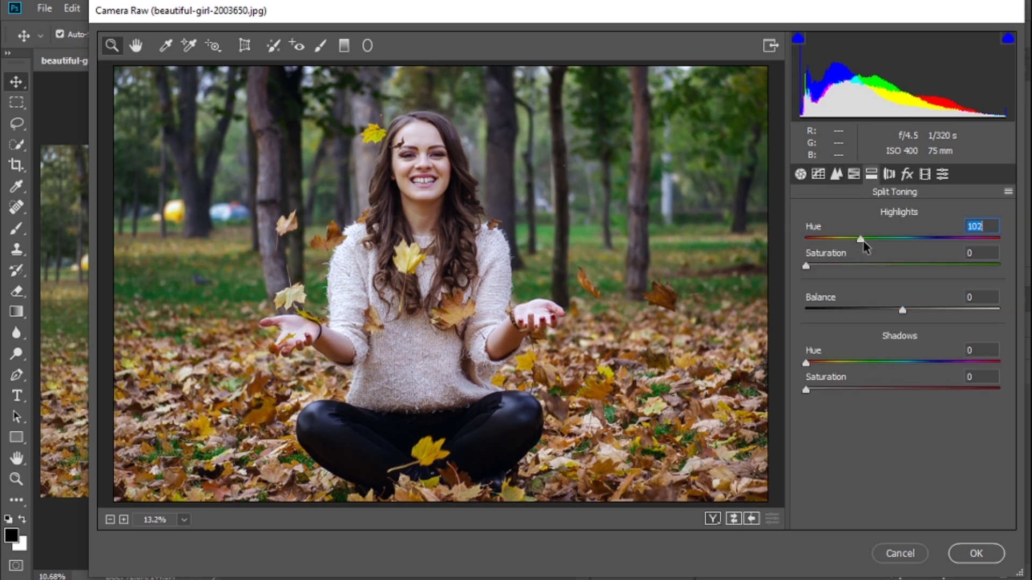
{"action": "left_click_drag", "start_coordinate": [806, 265], "coordinate": [828, 266]}
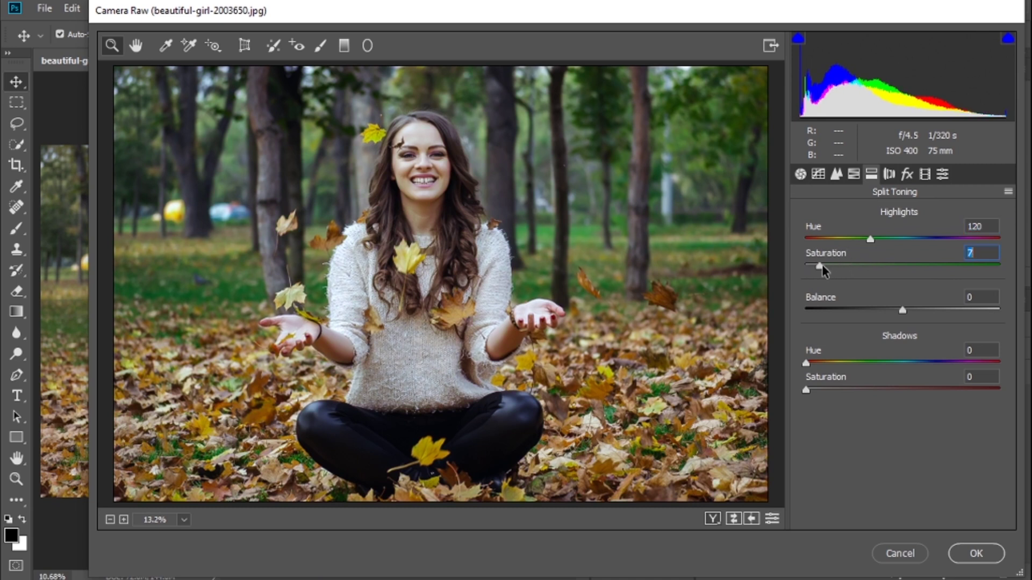
{"action": "left_click", "coordinate": [828, 239]}
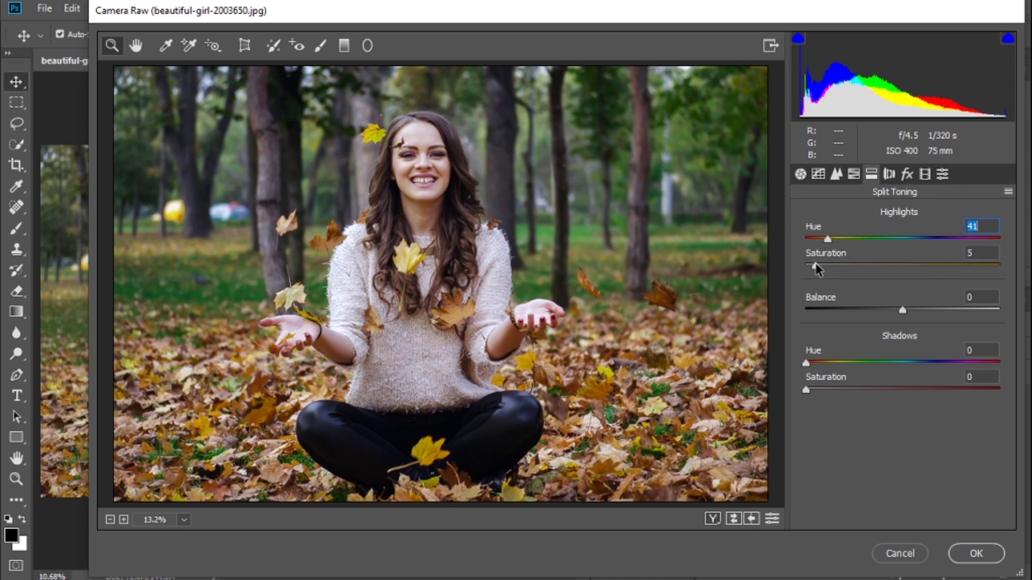
{"action": "left_click_drag", "start_coordinate": [815, 266], "coordinate": [816, 266]}
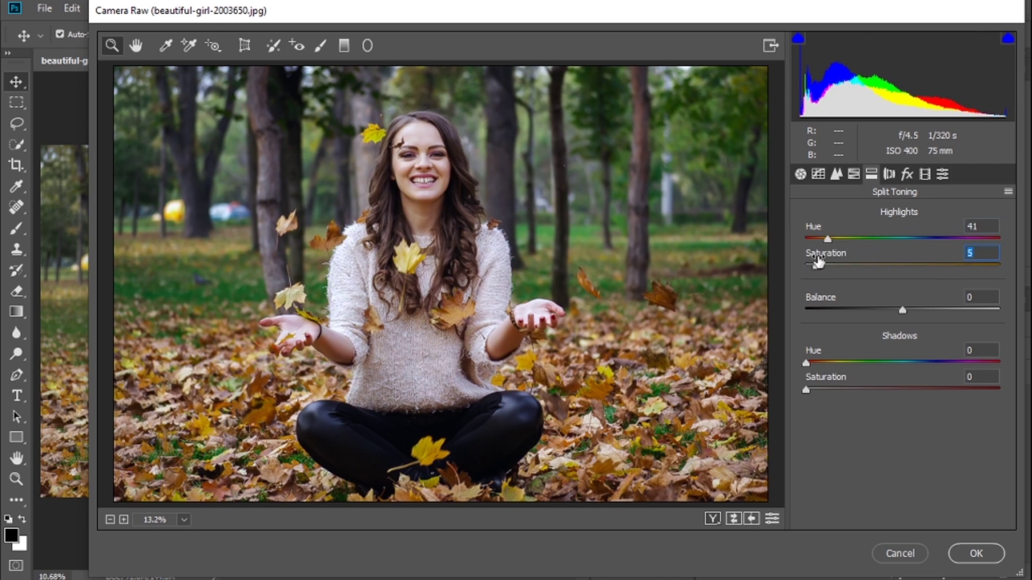
- Apply the Camera Raw filter and toggle the Curves 1 layer's visibility to compare before and after
{"action": "left_click", "coordinate": [890, 174]}
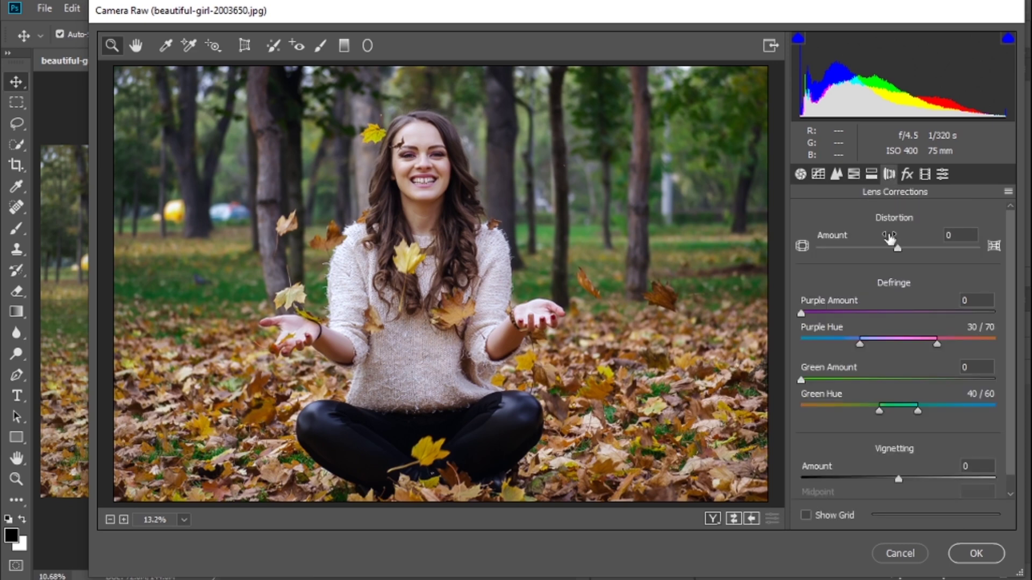
{"action": "left_click", "coordinate": [970, 552]}
{"action": "left_click", "coordinate": [710, 398]}
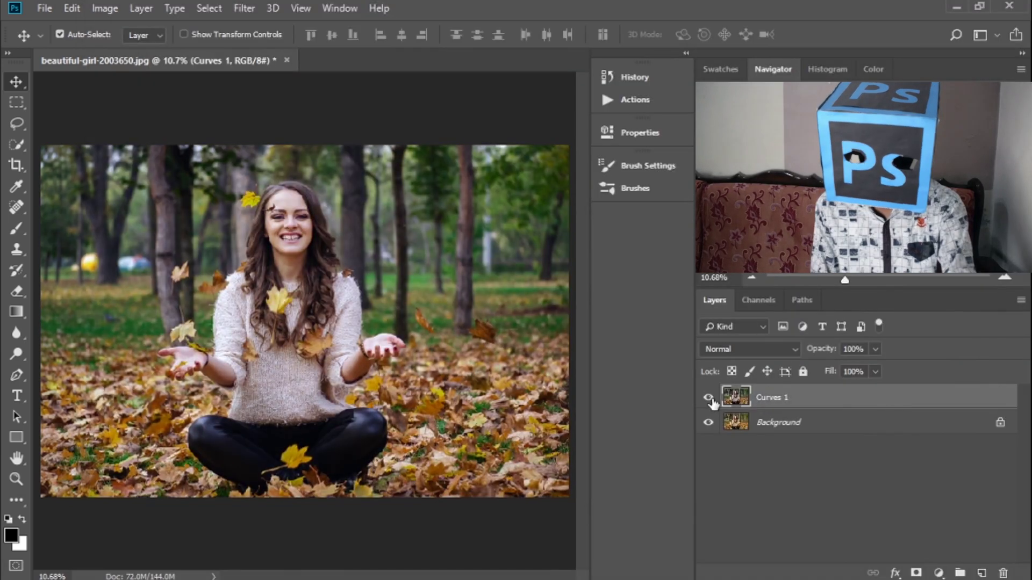
{"action": "left_click", "coordinate": [710, 398]}
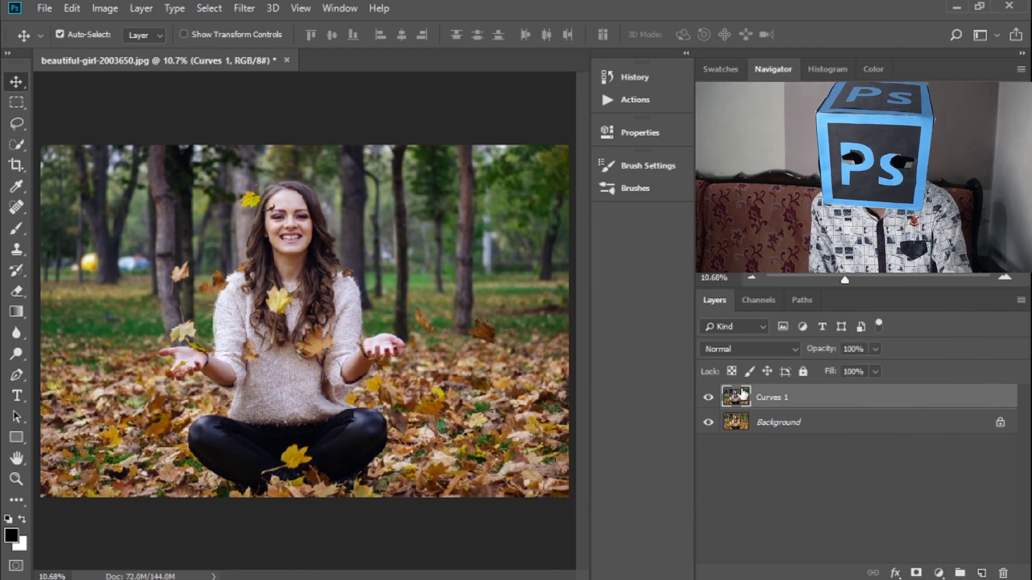
- Add a Color Balance adjustment layer and set the Midtones to Cyan–Red -12 and Magenta–Green -3
{"action": "left_click", "coordinate": [137, 8]}
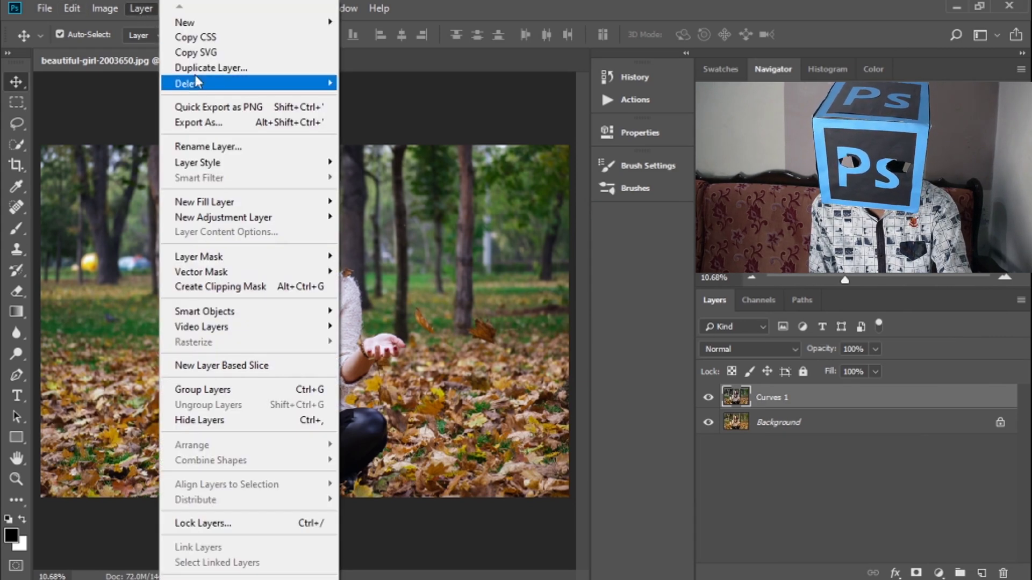
{"action": "mouse_move", "coordinate": [244, 222]}
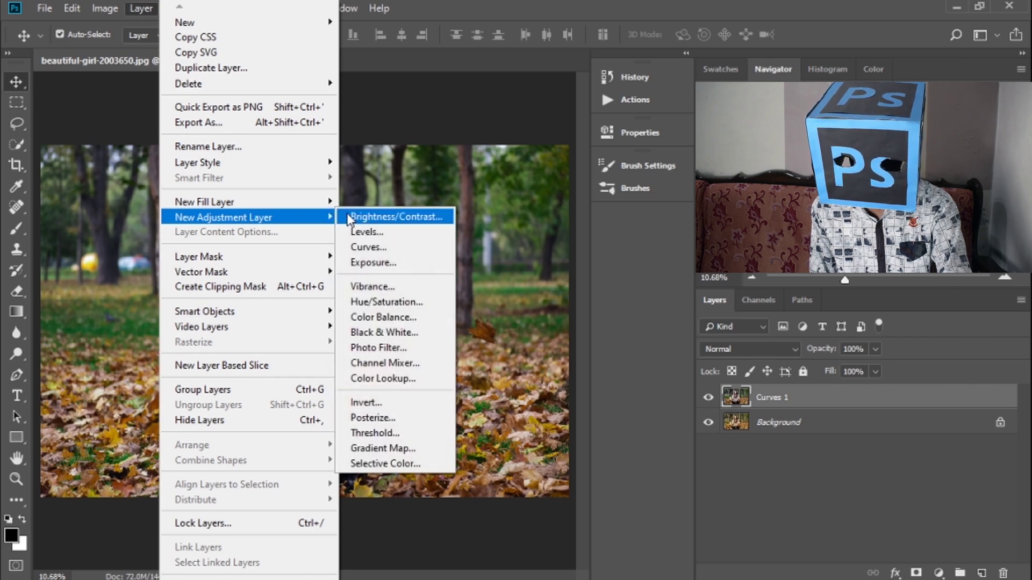
{"action": "left_click", "coordinate": [383, 318]}
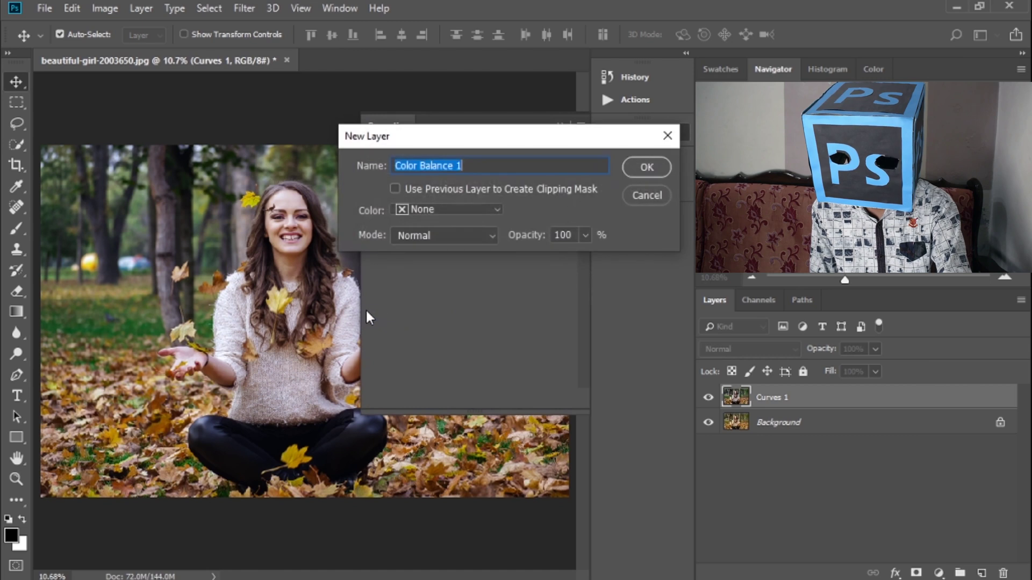
{"action": "left_click", "coordinate": [641, 168]}
{"action": "left_click_drag", "start_coordinate": [445, 218], "coordinate": [443, 242]}
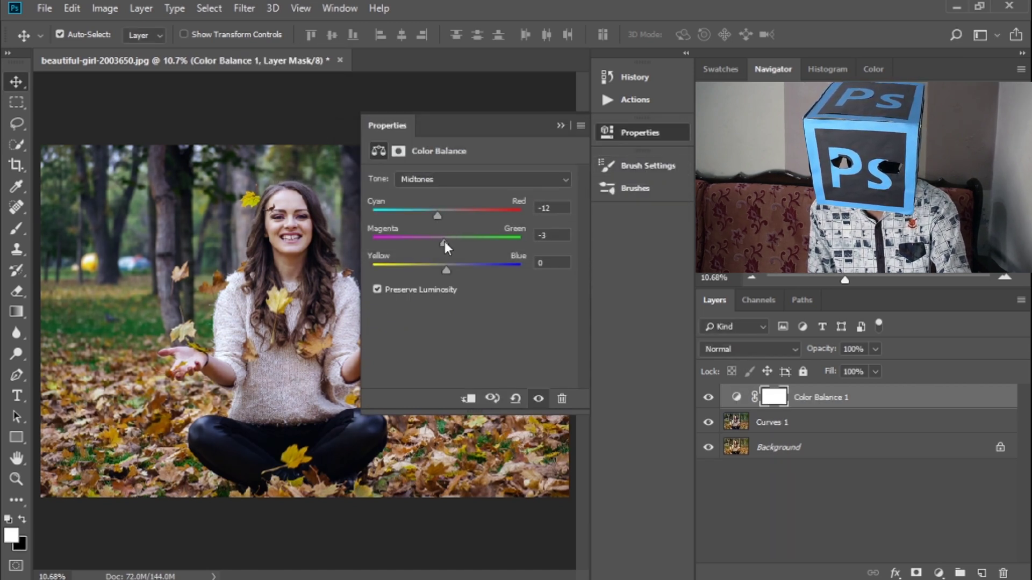
- Set the Color Balance Shadows to Magenta–Green -1 and Yellow–Blue +1, and fine-tune the Highlights slightly
{"action": "left_click", "coordinate": [429, 179]}
{"action": "left_click", "coordinate": [419, 194]}
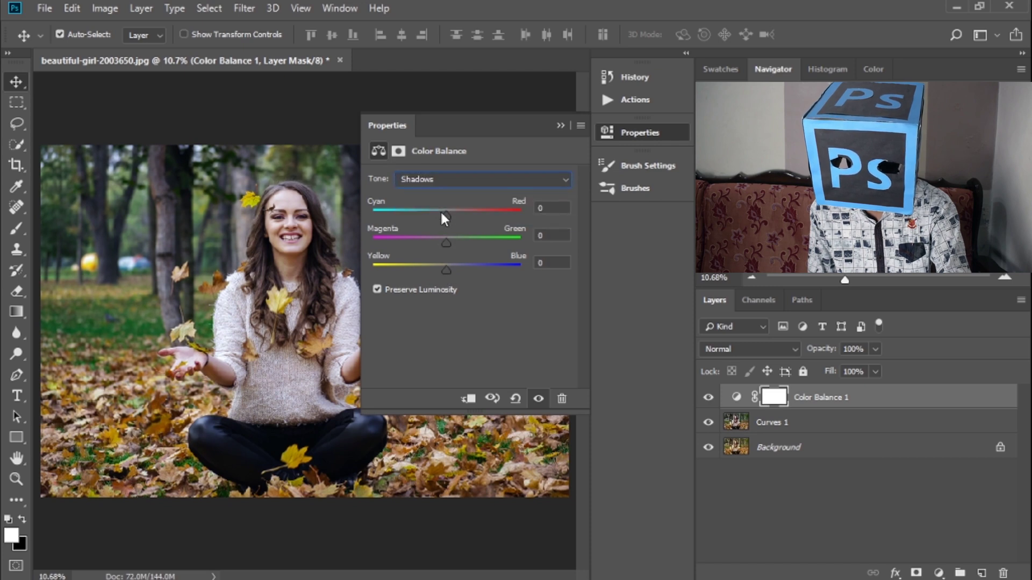
{"action": "left_click_drag", "start_coordinate": [438, 215], "coordinate": [450, 267]}
{"action": "left_click", "coordinate": [450, 179]}
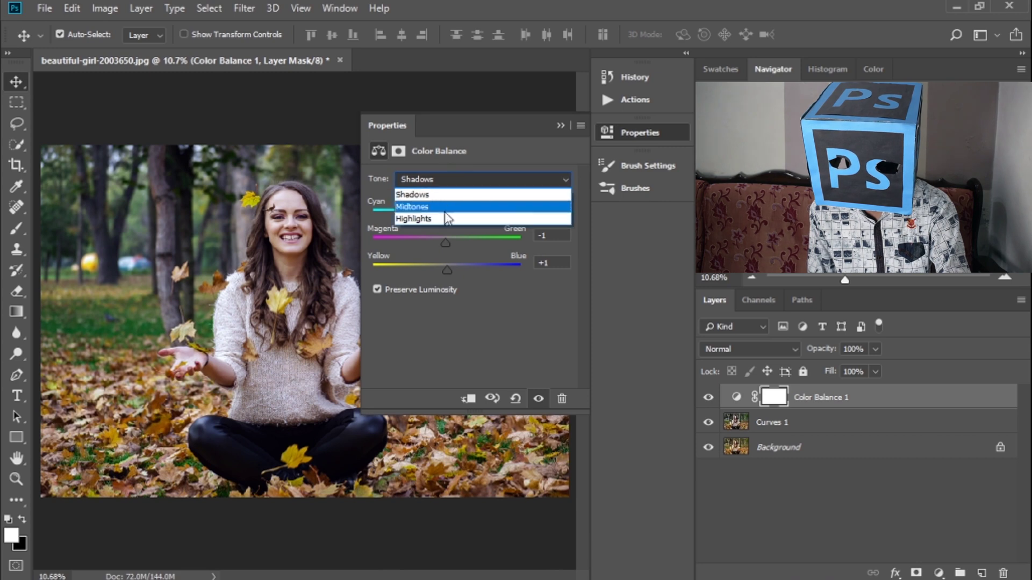
{"action": "left_click", "coordinate": [450, 226]}
{"action": "left_click_drag", "start_coordinate": [446, 214], "coordinate": [450, 272]}
{"action": "left_click", "coordinate": [560, 126]}
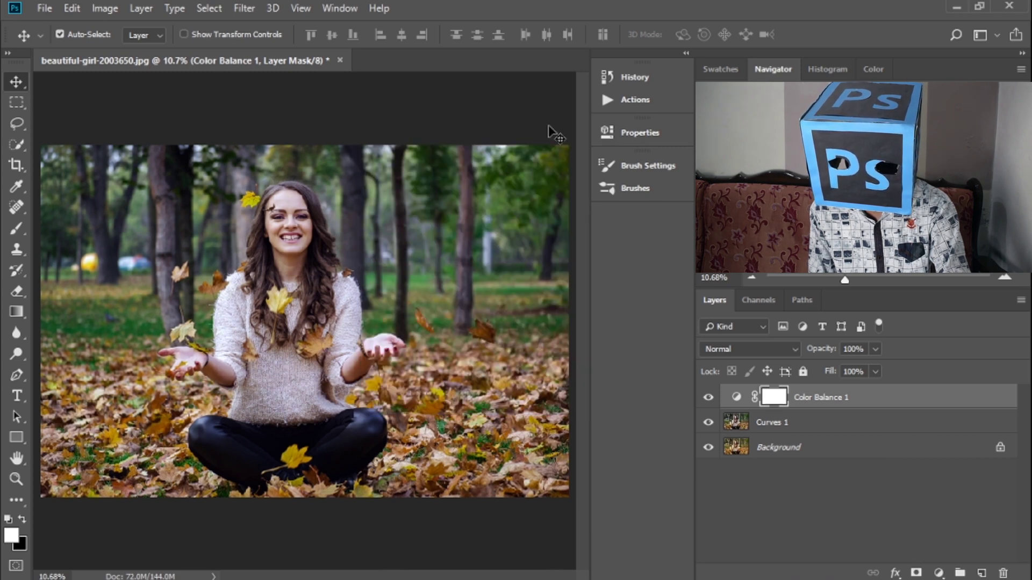
- Preview the photo with and without Color Balance, merge it with Curves 1 while Background is hidden, and show Background again
{"action": "left_click", "coordinate": [709, 396]}
{"action": "left_click", "coordinate": [709, 396]}
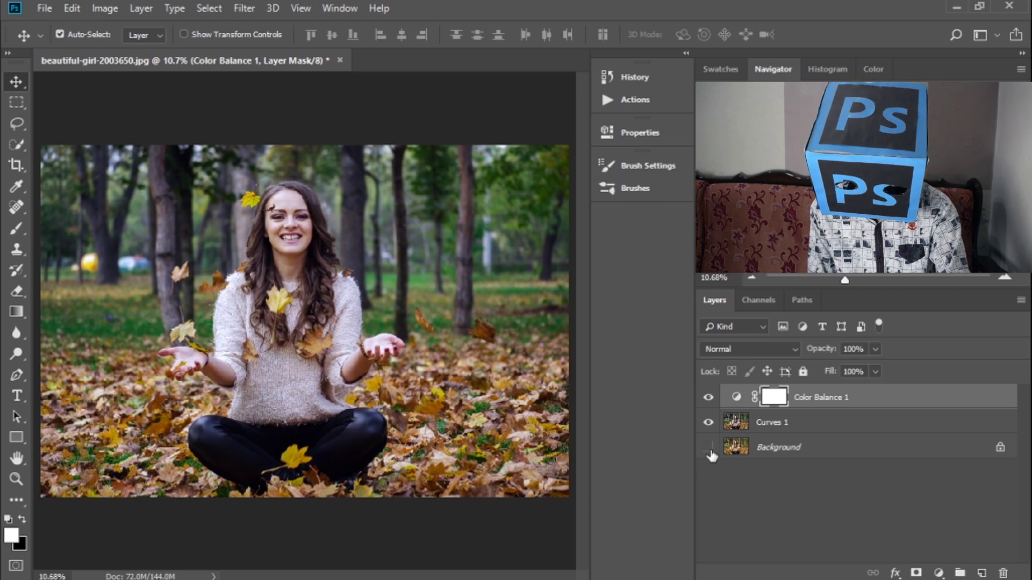
{"action": "key", "text": "ctrl+shift+e"}
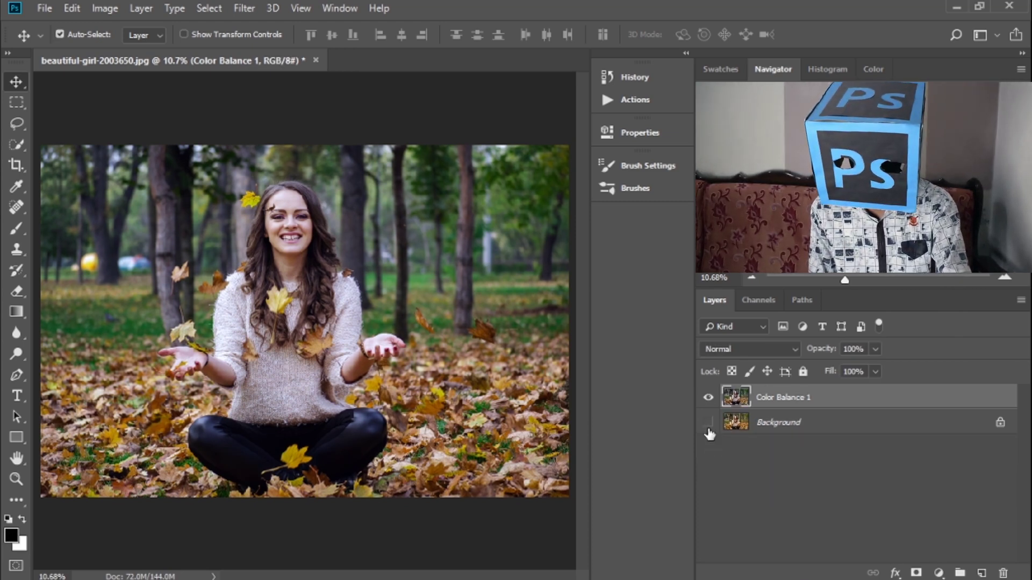
{"action": "left_click", "coordinate": [708, 423]}
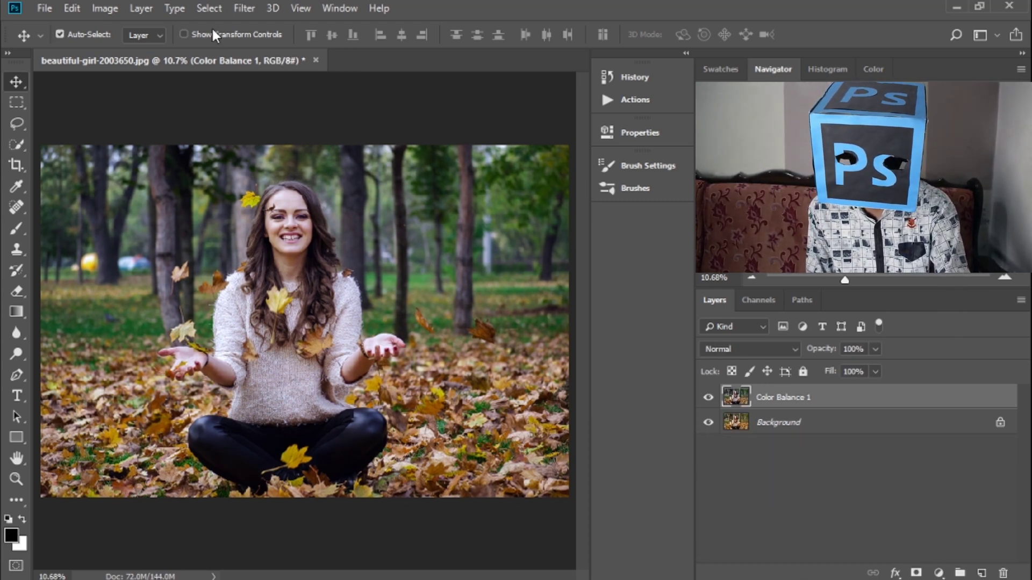
- Add a Levels adjustment layer above Color Balance 1 and apply the automatic correction
{"action": "left_click", "coordinate": [145, 9]}
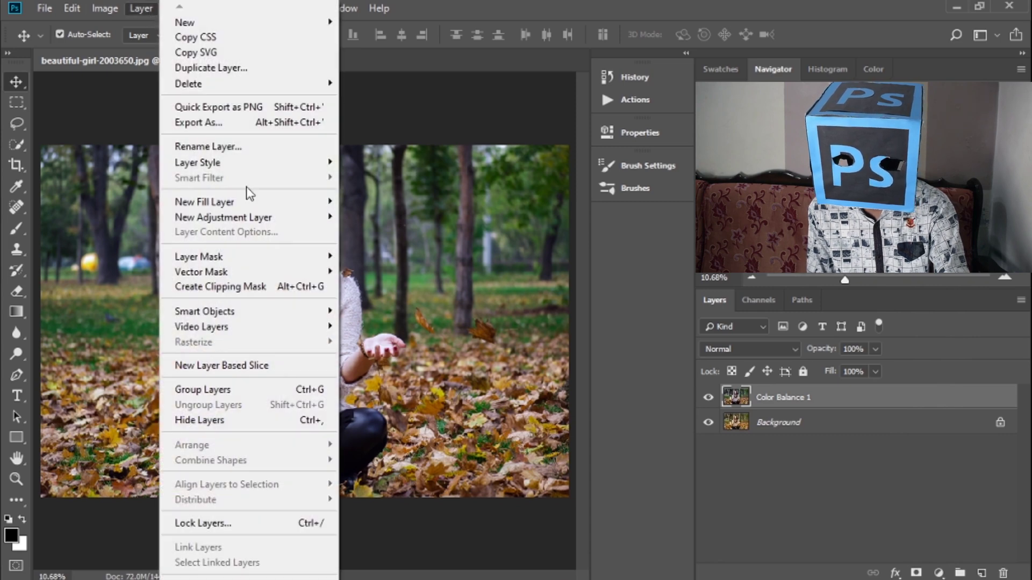
{"action": "mouse_move", "coordinate": [279, 219]}
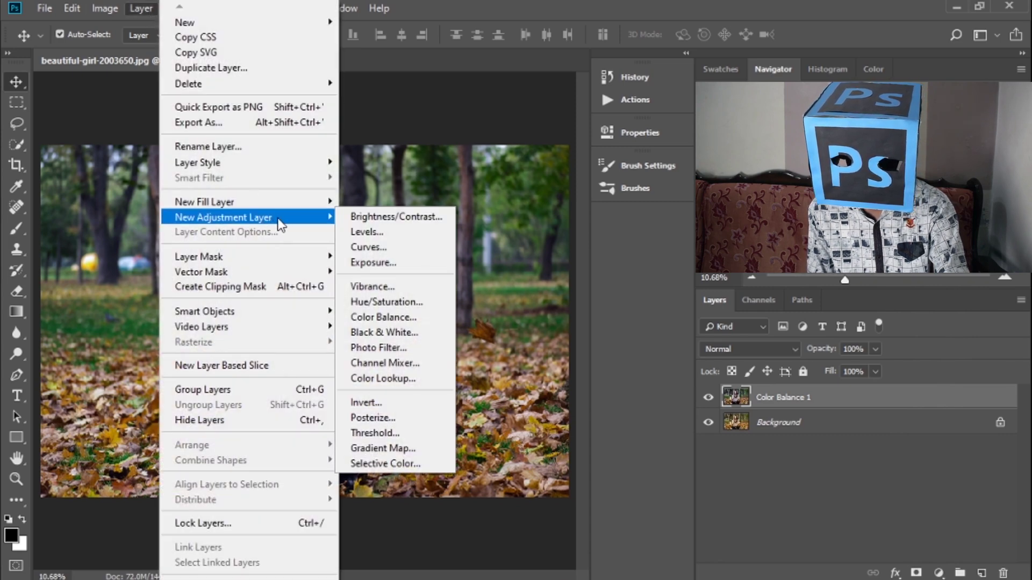
{"action": "left_click", "coordinate": [350, 231]}
{"action": "key", "text": "Return"}
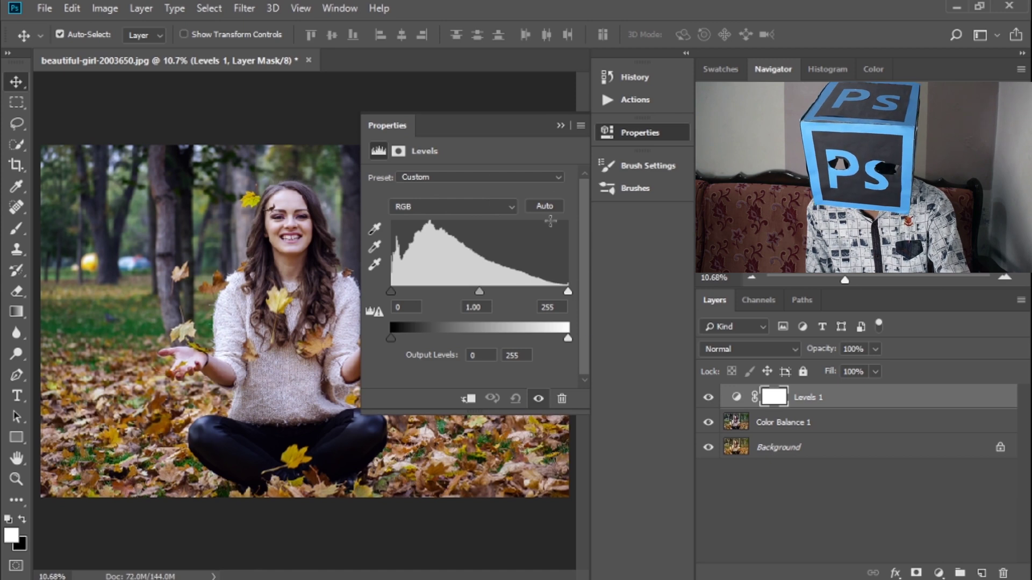
{"action": "key", "text": "alt"}
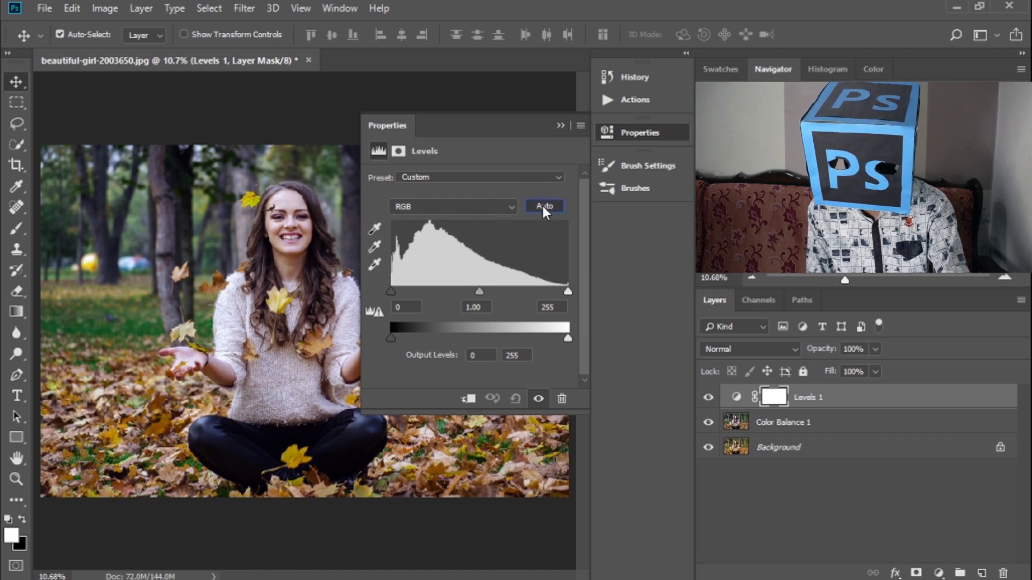
{"action": "left_click", "coordinate": [543, 205]}
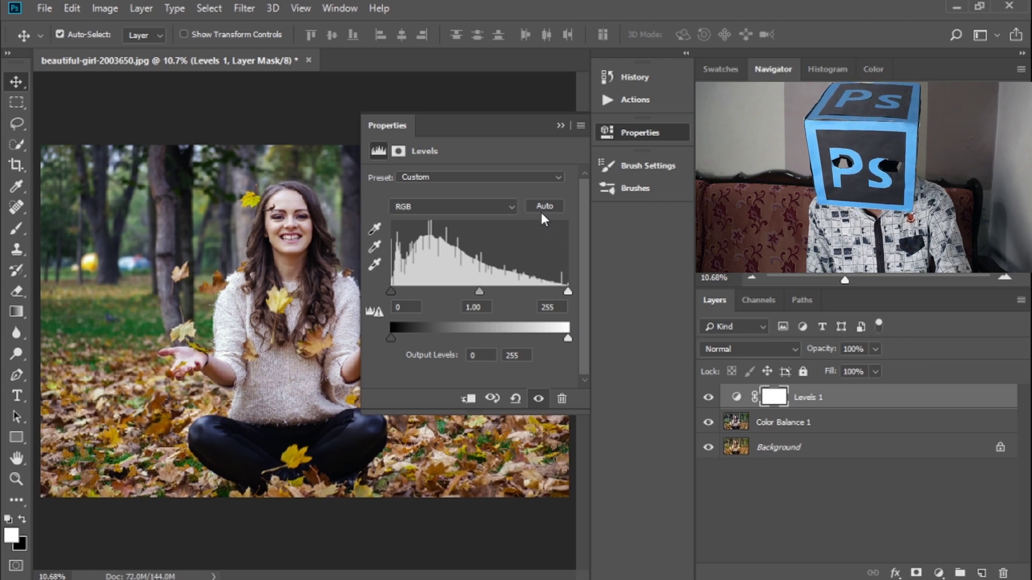
- Set the Levels auto correction to Find Dark & Light Colors with Snap Neutral Midtones, and merge Levels 1 with Color Balance 1
{"action": "key", "text": "alt"}
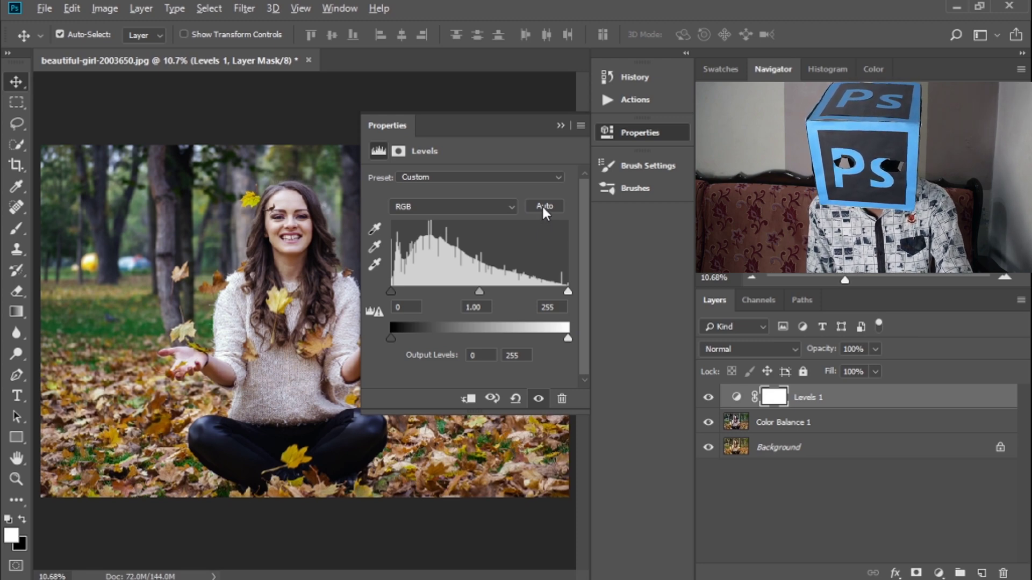
{"action": "left_click", "coordinate": [543, 206], "text": "alt"}
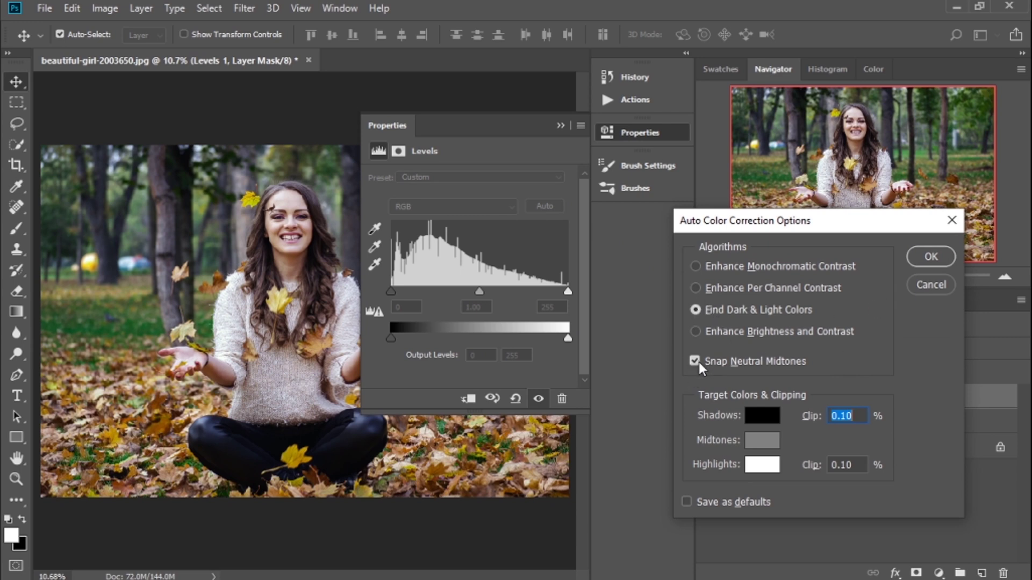
{"action": "left_click", "coordinate": [930, 258]}
{"action": "left_click", "coordinate": [561, 125]}
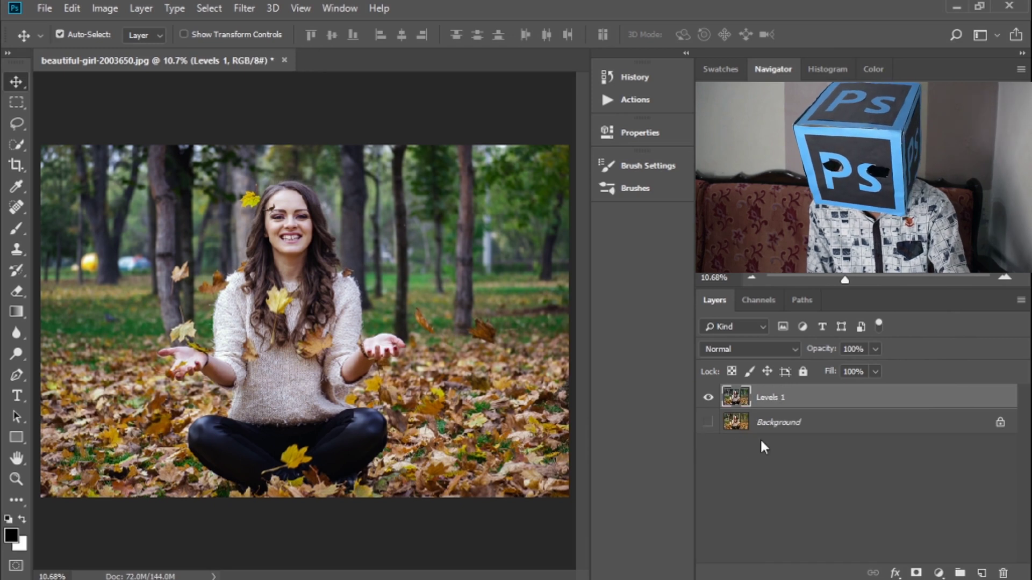
- Add a Gradient Fill layer above Levels 1 with a pale yellow, hue 55°, to transparent gradient
{"action": "left_click", "coordinate": [938, 573]}
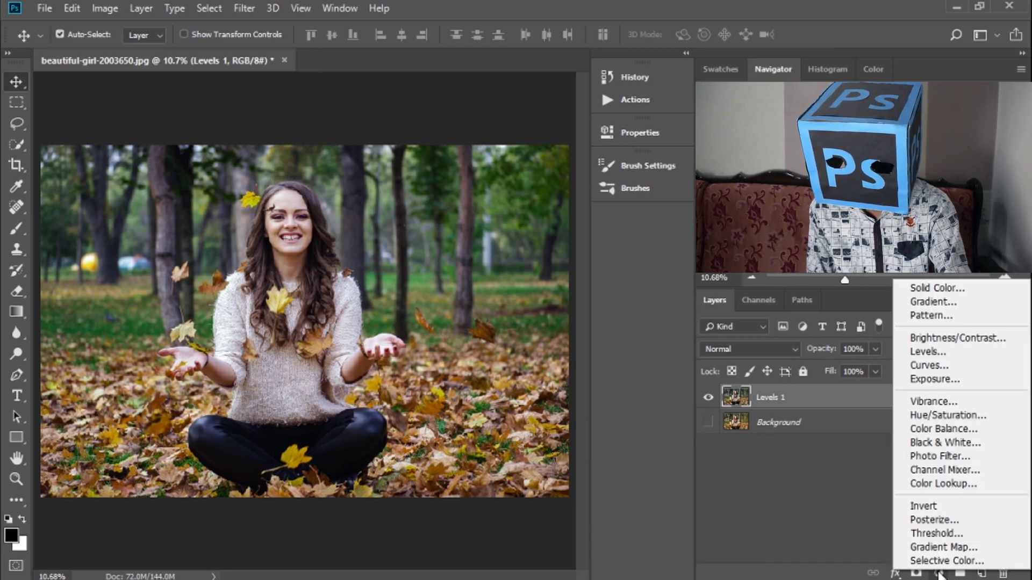
{"action": "left_click", "coordinate": [908, 302]}
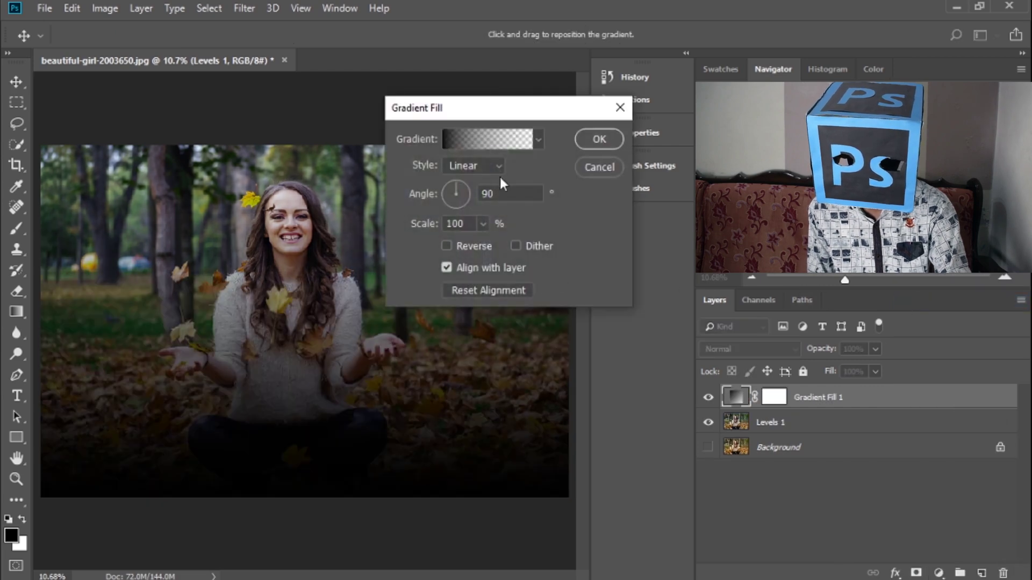
{"action": "left_click", "coordinate": [488, 143]}
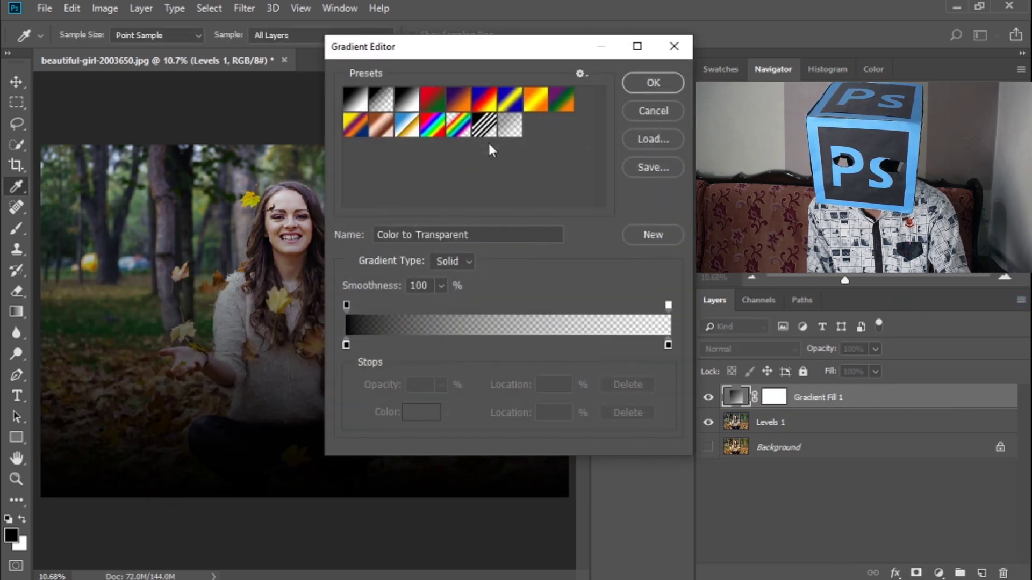
{"action": "double_click", "coordinate": [345, 344]}
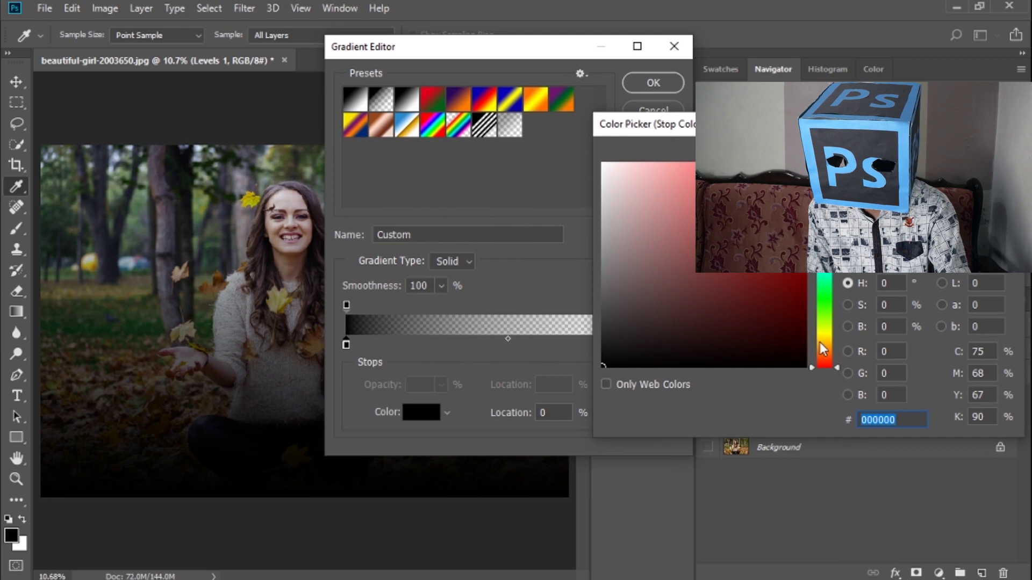
{"action": "left_click_drag", "start_coordinate": [825, 341], "coordinate": [828, 336]}
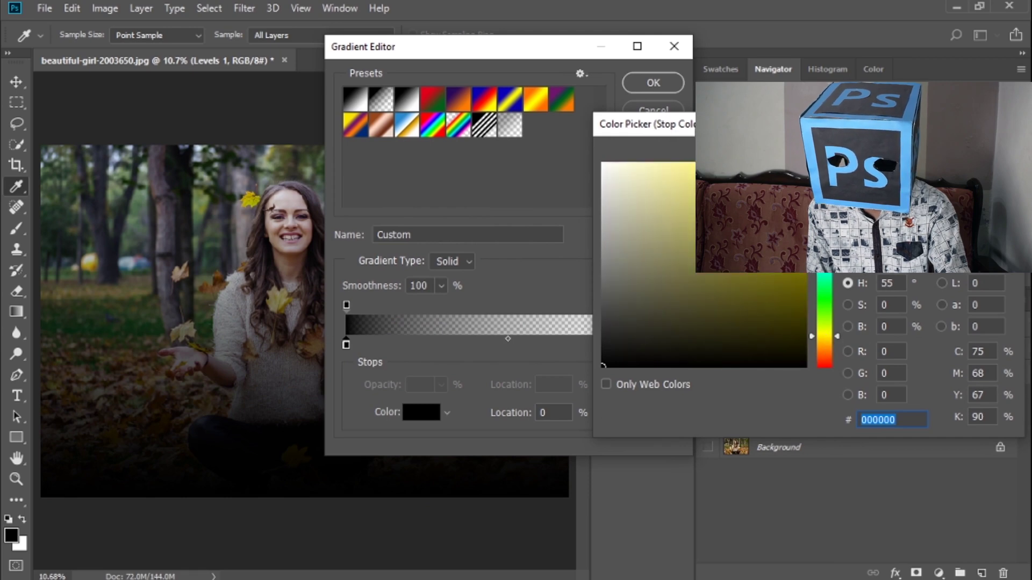
{"action": "left_click", "coordinate": [675, 163]}
{"action": "key", "text": "Return"}
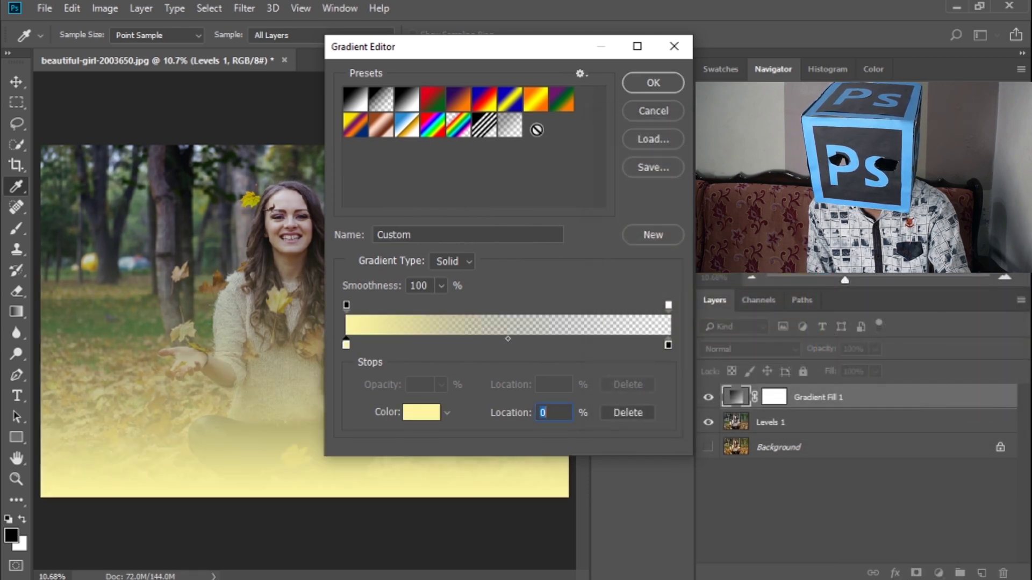
{"action": "left_click", "coordinate": [639, 80]}
- Make the gradient fill Radial, move its glow onto the trees left of the woman's head, and set its scale to 166%
{"action": "left_click", "coordinate": [475, 166]}
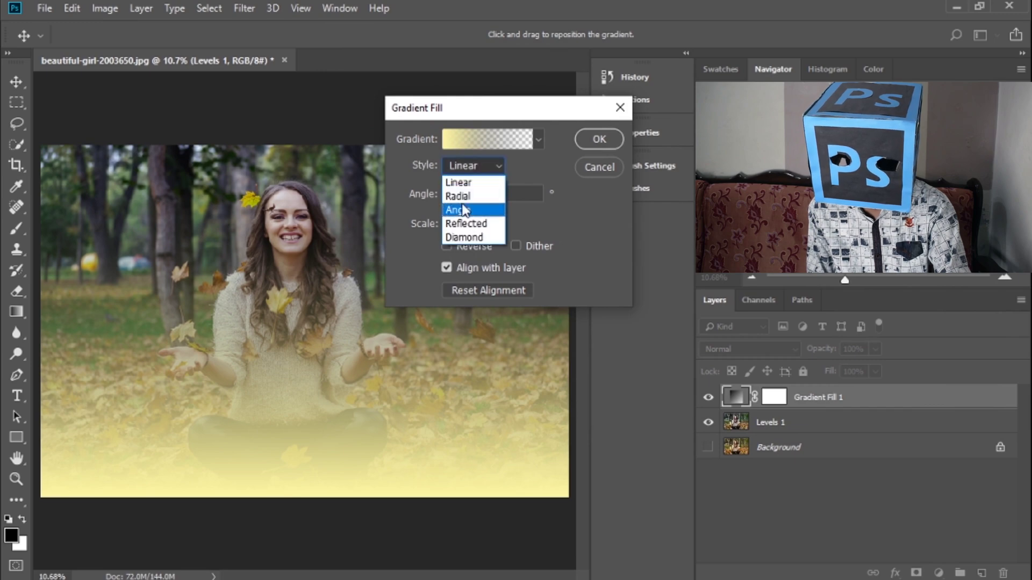
{"action": "left_click", "coordinate": [463, 195]}
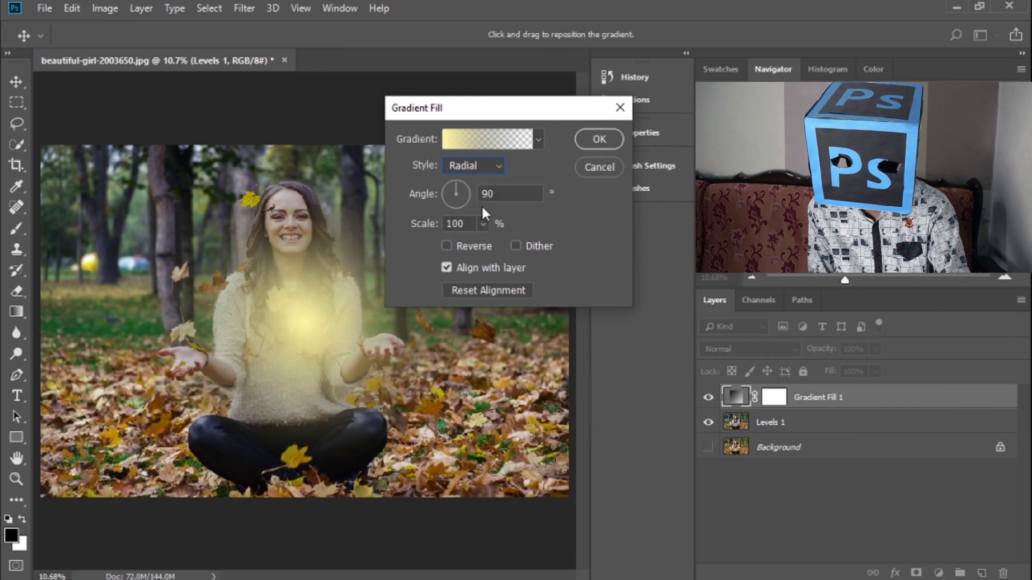
{"action": "left_click_drag", "start_coordinate": [288, 346], "coordinate": [163, 234]}
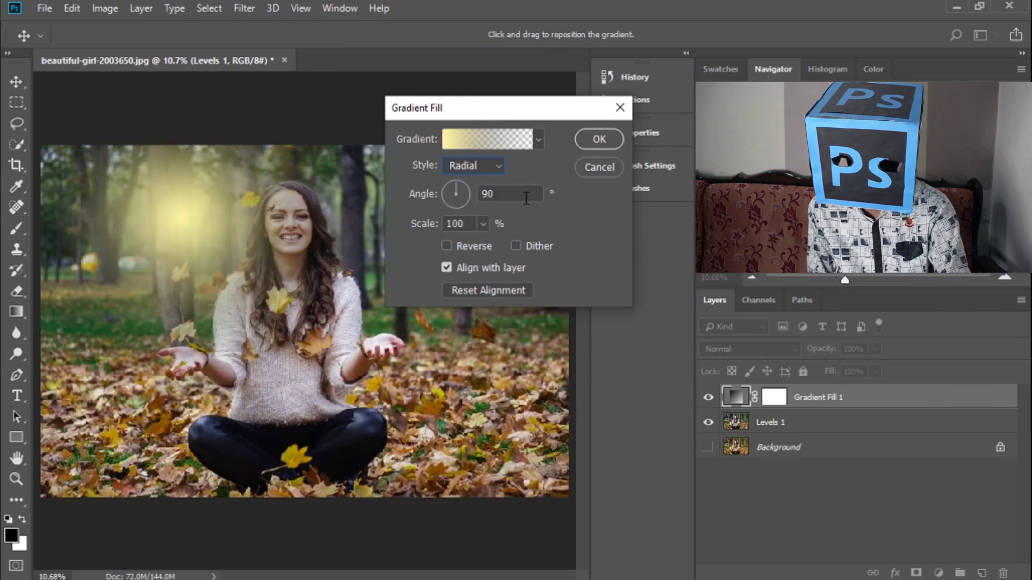
{"action": "left_click", "coordinate": [482, 224]}
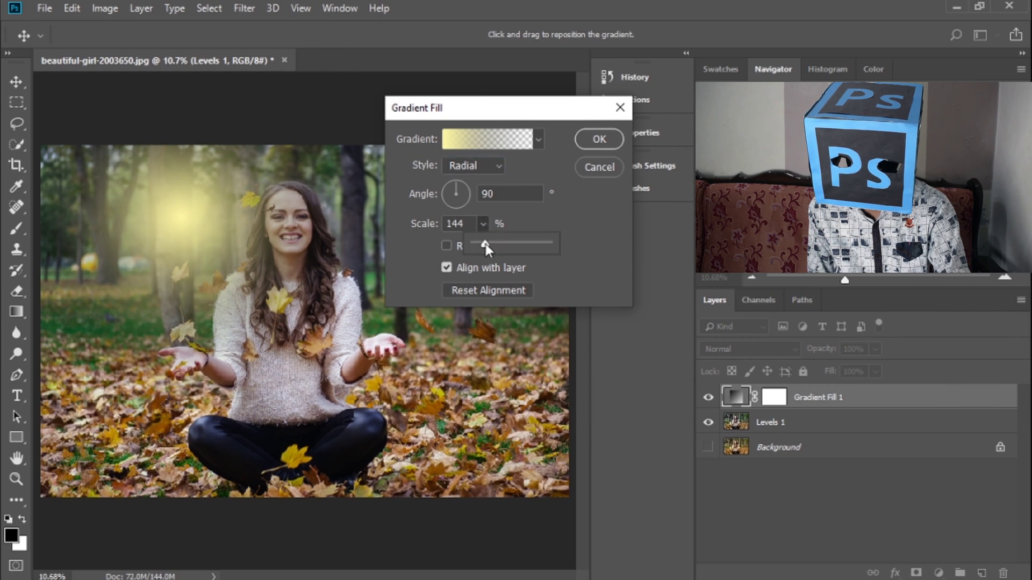
{"action": "left_click_drag", "start_coordinate": [485, 244], "coordinate": [487, 244]}
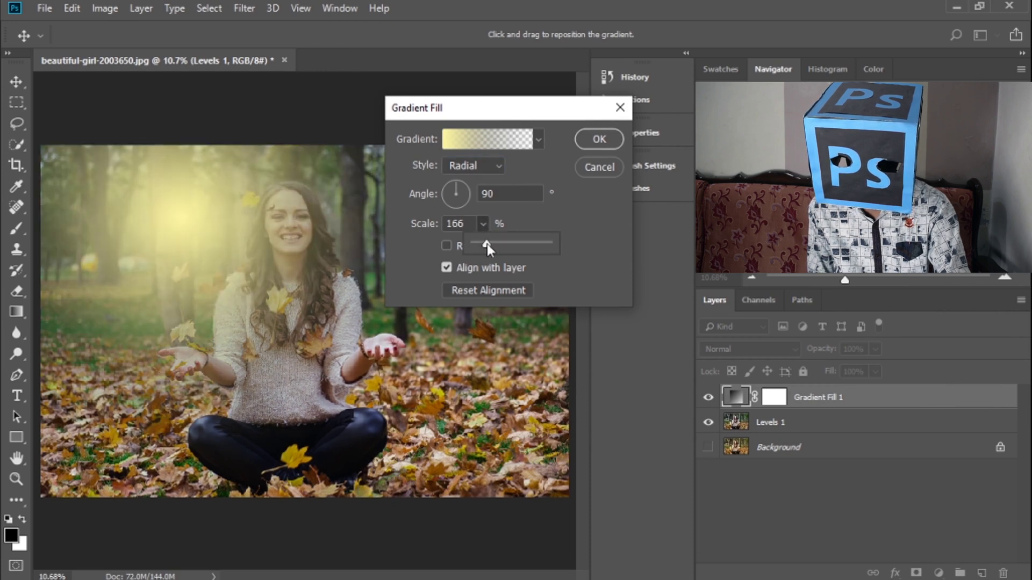
{"action": "left_click", "coordinate": [538, 220]}
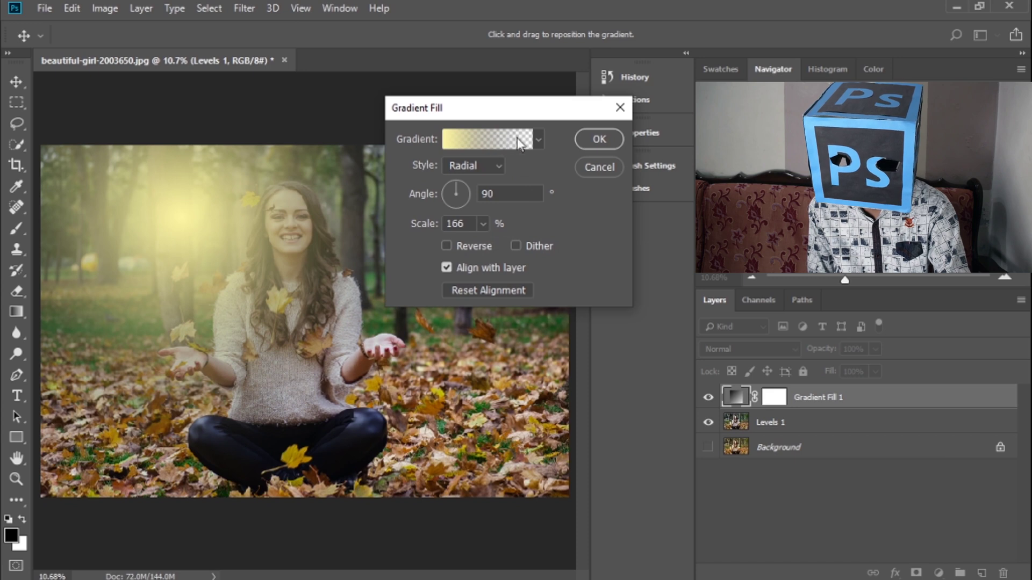
- Accept the gradient fill and set the layer's blend mode to Soft Light
{"action": "left_click", "coordinate": [591, 139]}
{"action": "left_click", "coordinate": [745, 347]}
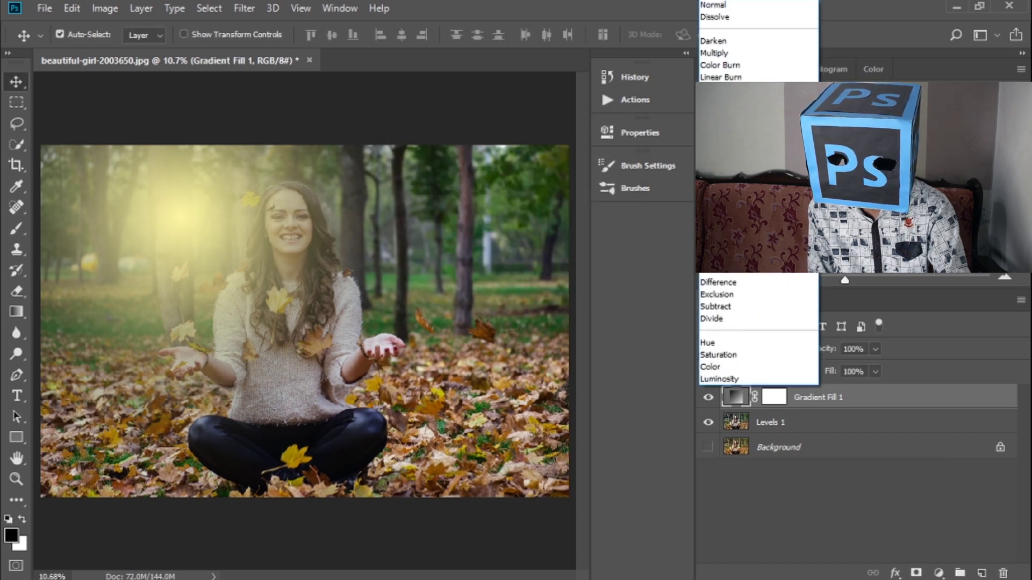
{"action": "left_click", "coordinate": [721, 198]}
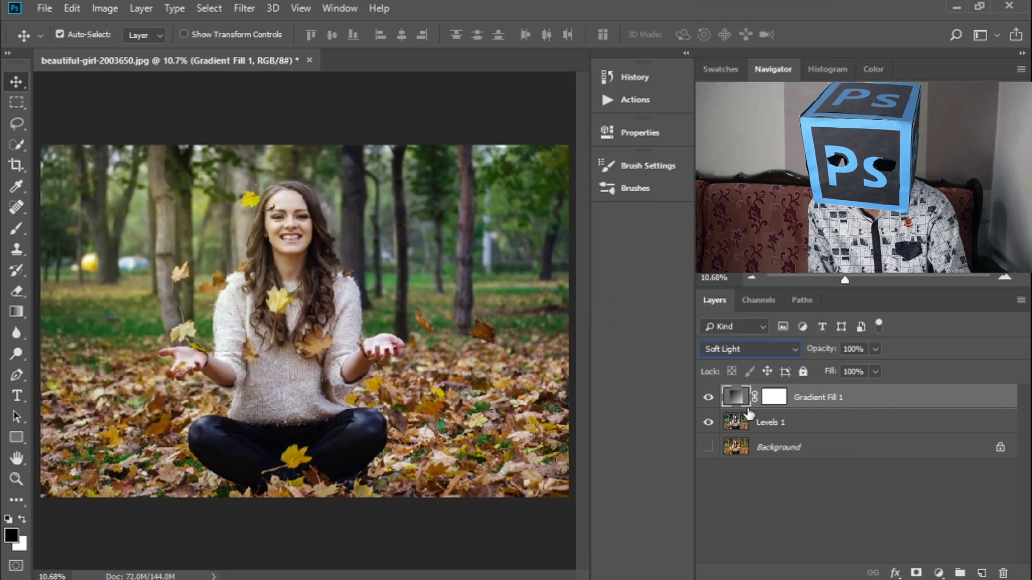
- Reopen Gradient Fill 1 for editing and change the gradient's end colour stop from black to fully saturated orange, ff7e00
{"action": "double_click", "coordinate": [734, 397]}
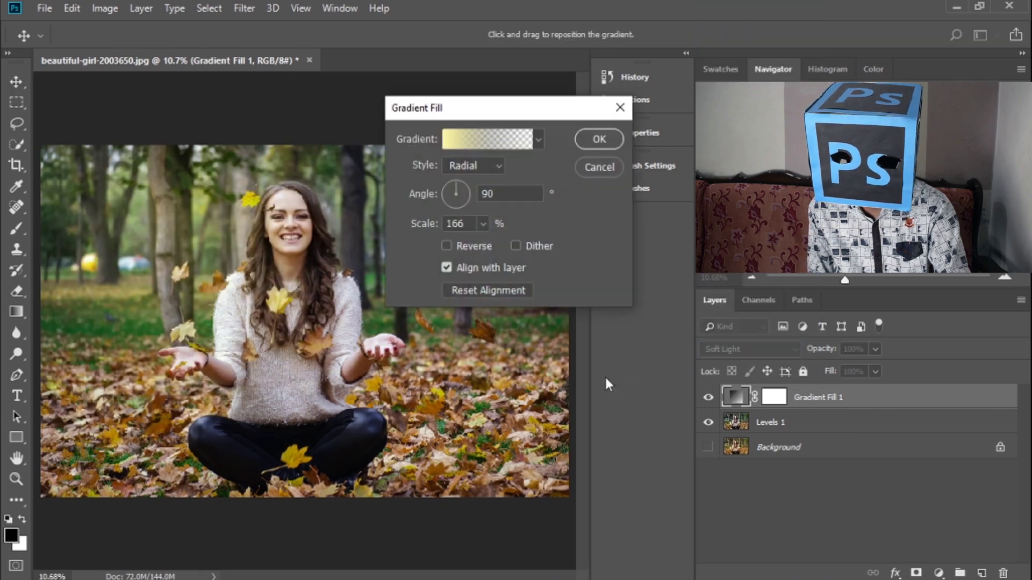
{"action": "left_click", "coordinate": [493, 142]}
{"action": "double_click", "coordinate": [668, 344]}
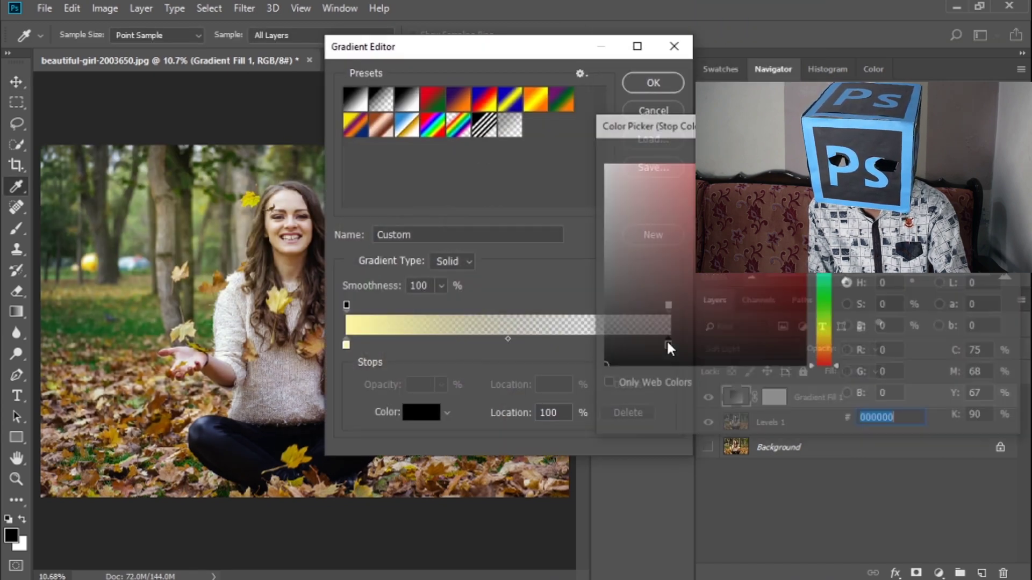
{"action": "left_click_drag", "start_coordinate": [825, 375], "coordinate": [815, 360]}
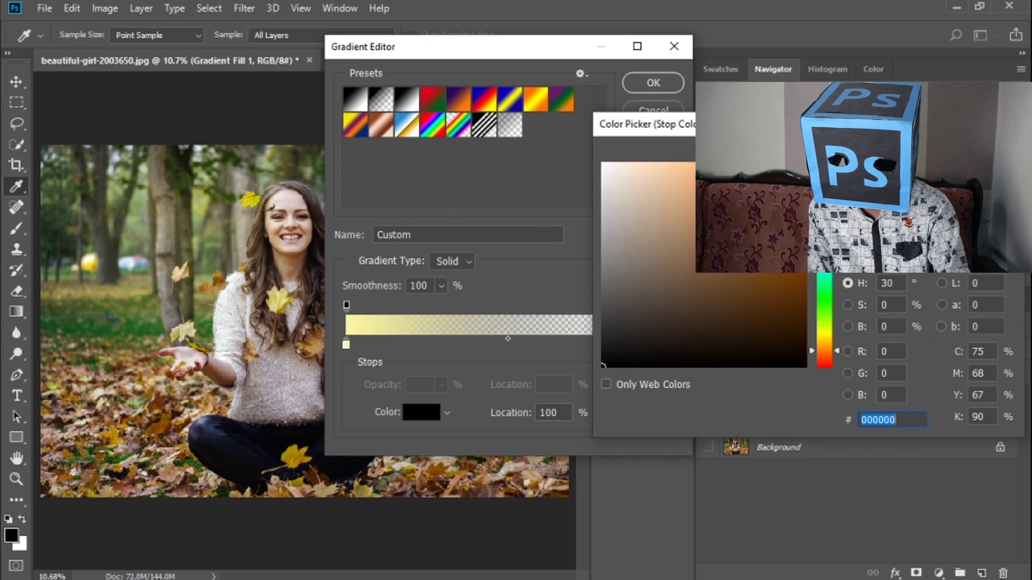
{"action": "left_click_drag", "start_coordinate": [771, 176], "coordinate": [806, 163]}
{"action": "key", "text": "Return"}
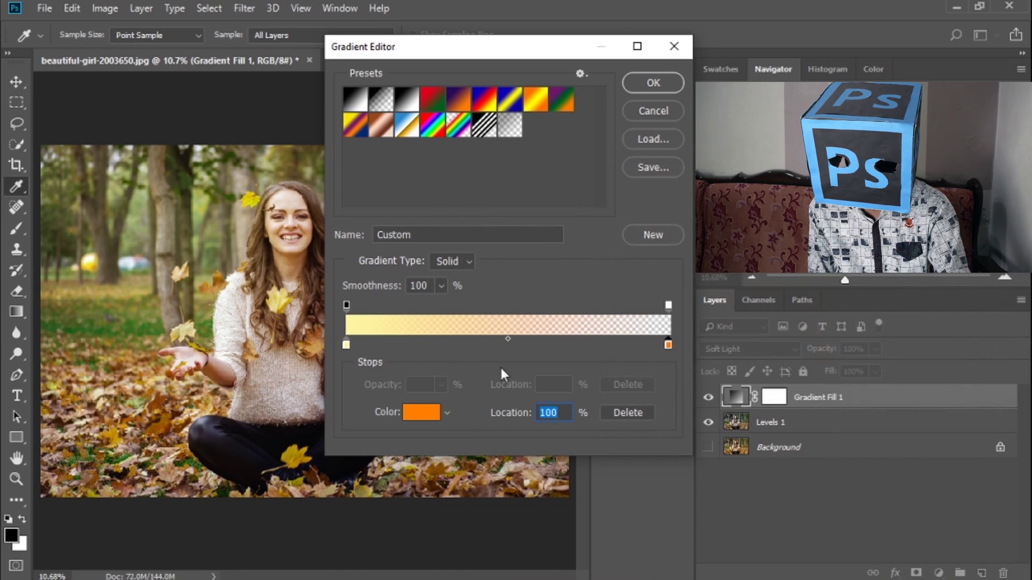
- Add a middle colour stop at 46% to the gradient, colour it fcd358, and accept the gradient fill
{"action": "left_click", "coordinate": [508, 339]}
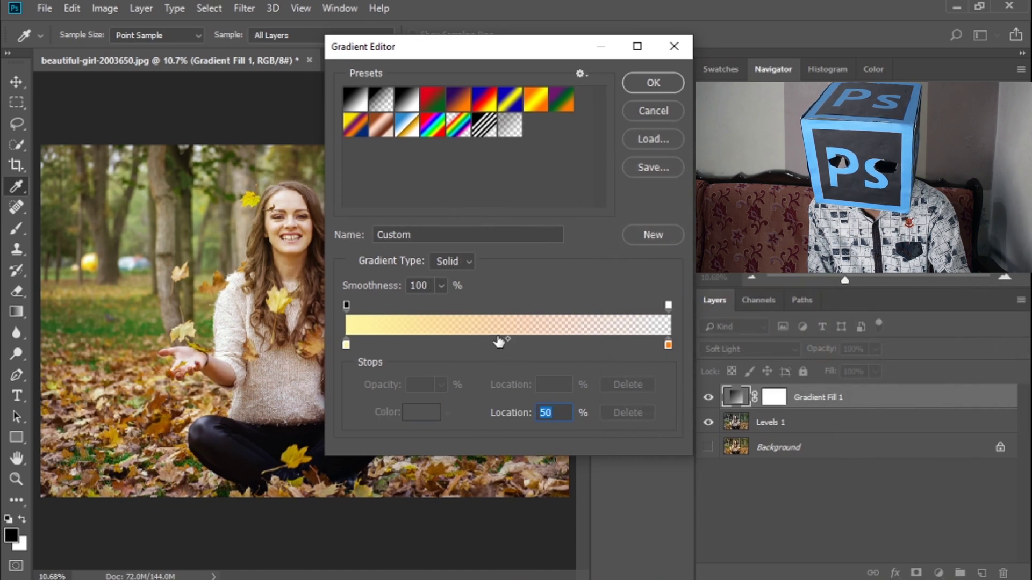
{"action": "left_click", "coordinate": [495, 344]}
{"action": "double_click", "coordinate": [494, 344]}
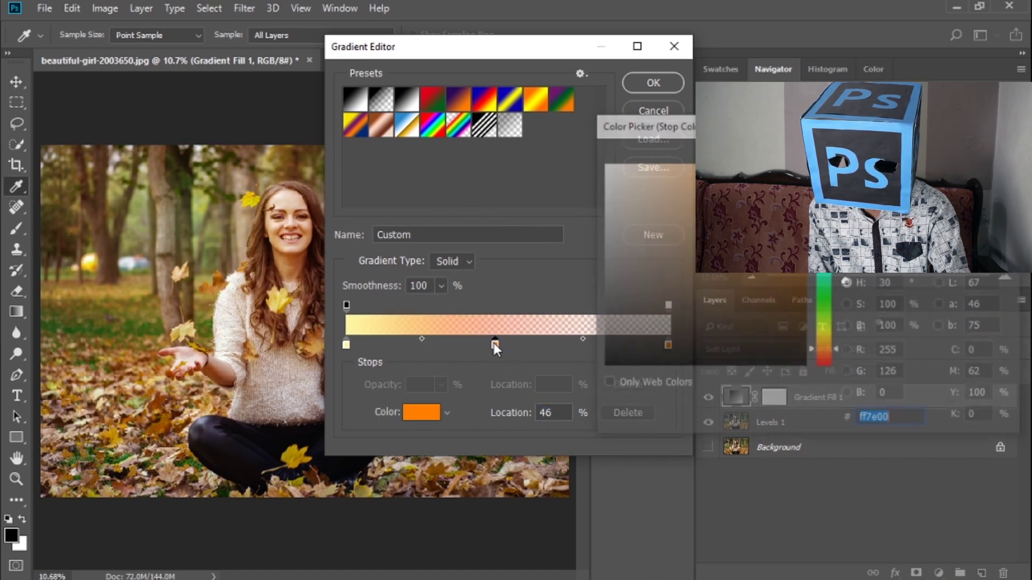
{"action": "type", "text": "f2c63f"}
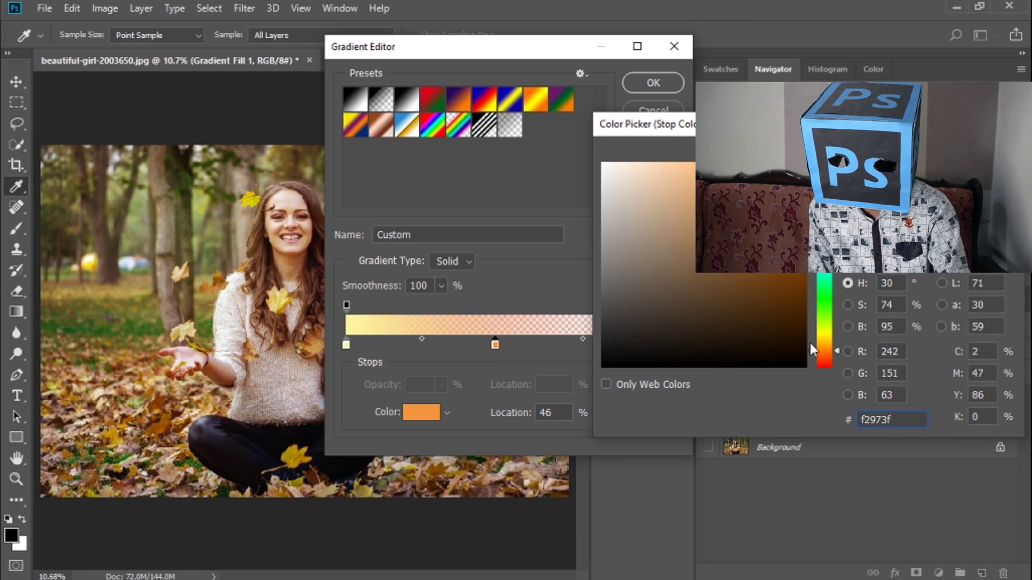
{"action": "key", "text": "ctrl+a"}
{"action": "type", "text": "fcd358"}
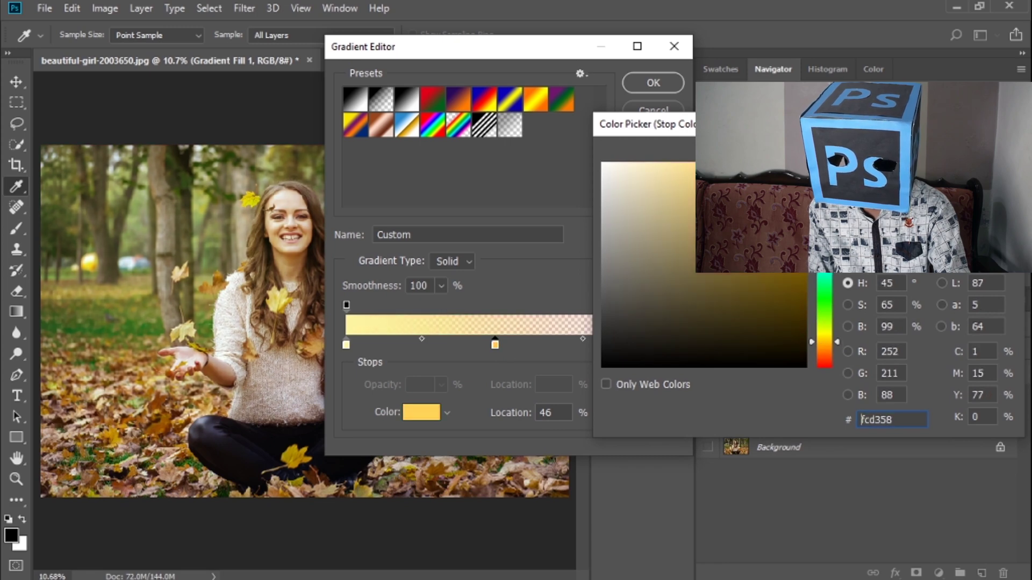
{"action": "key", "text": "Return"}
{"action": "left_click", "coordinate": [655, 85]}
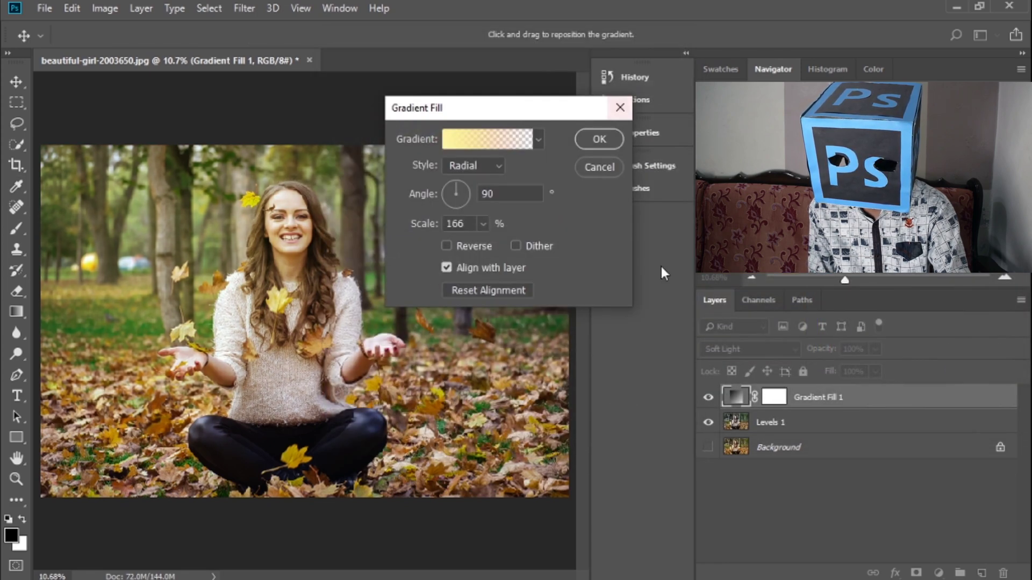
{"action": "left_click", "coordinate": [599, 138]}
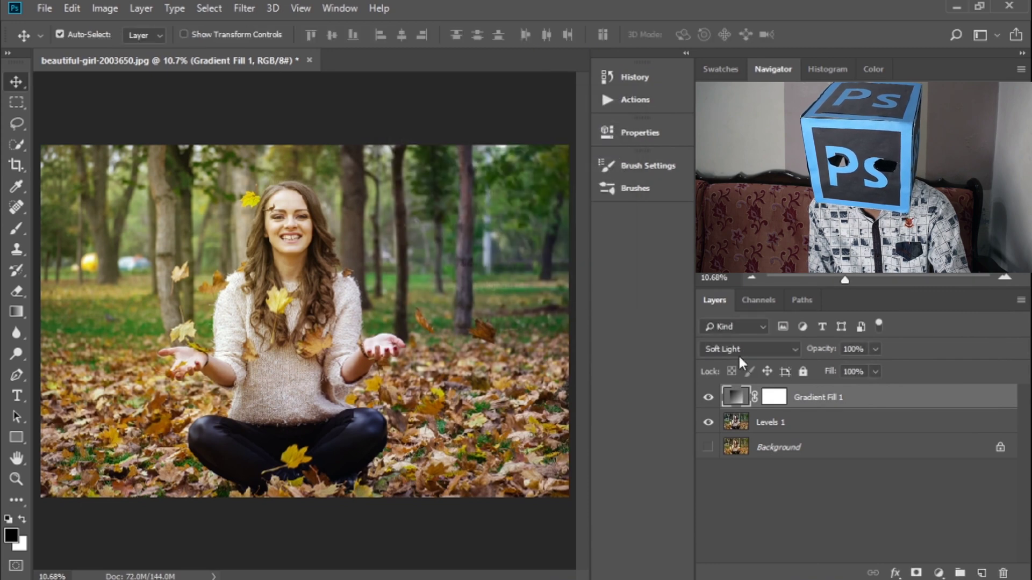
- Try the Vivid Light blend mode on Gradient Fill 1 and settle on Linear Light
{"action": "left_click", "coordinate": [737, 352]}
{"action": "left_click", "coordinate": [738, 367]}
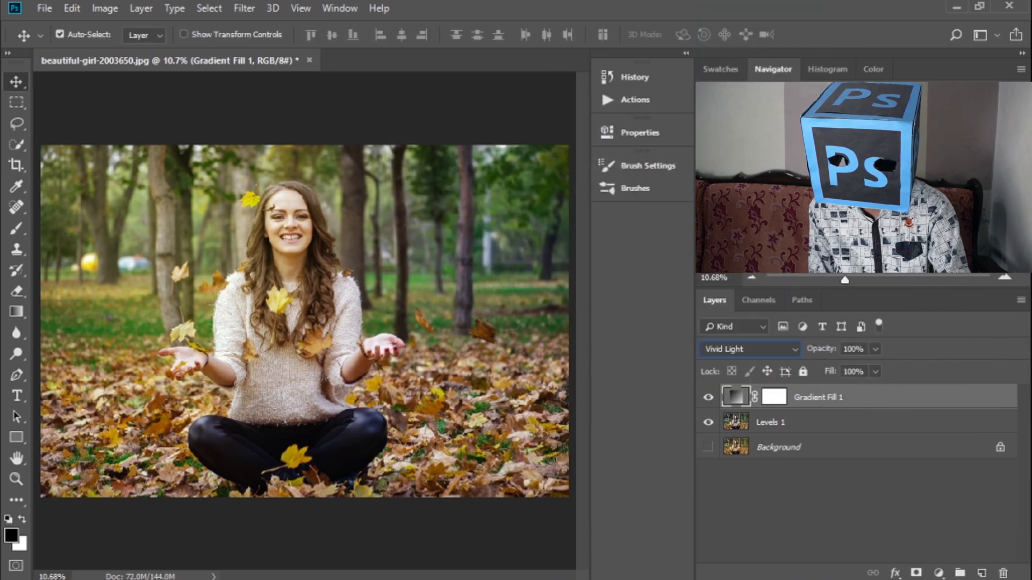
{"action": "left_click", "coordinate": [732, 349]}
{"action": "left_click", "coordinate": [715, 282]}
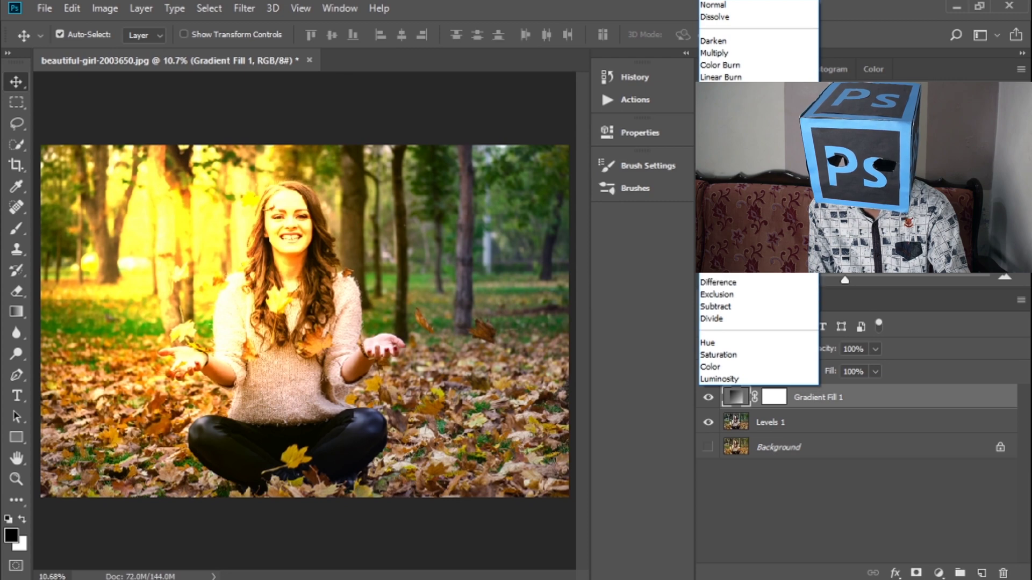
{"action": "left_click", "coordinate": [720, 234]}
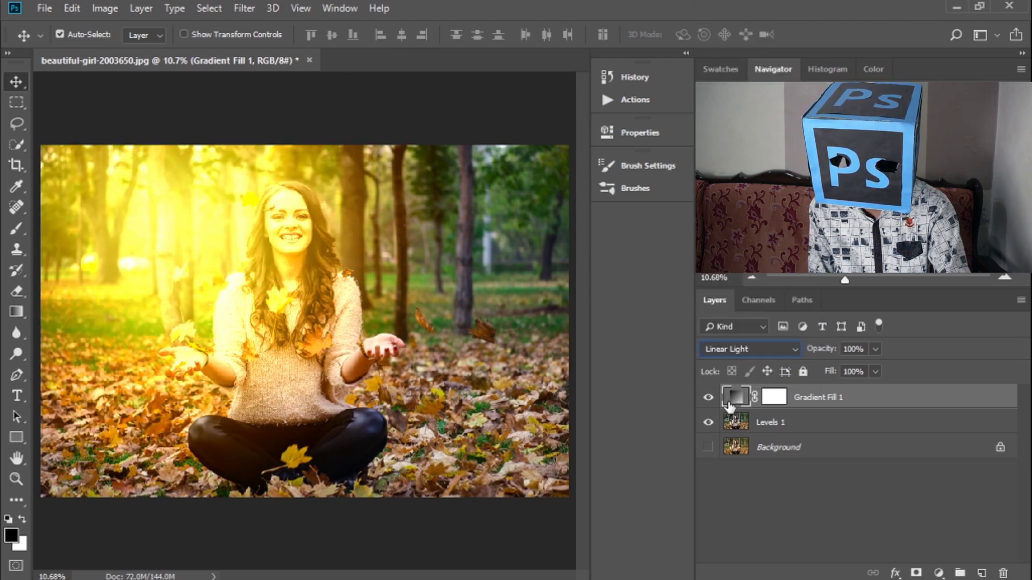
- Reopen Gradient Fill 1, move the glow toward the photo's upper-left trees, and reduce its scale to 89%
{"action": "double_click", "coordinate": [729, 402]}
{"action": "left_click_drag", "start_coordinate": [235, 227], "coordinate": [120, 189]}
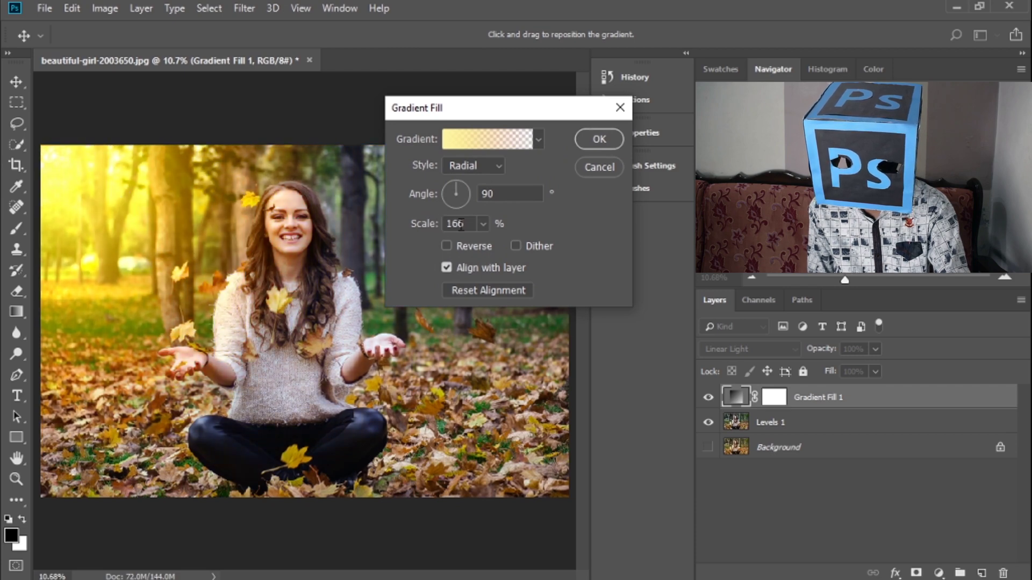
{"action": "left_click", "coordinate": [483, 224]}
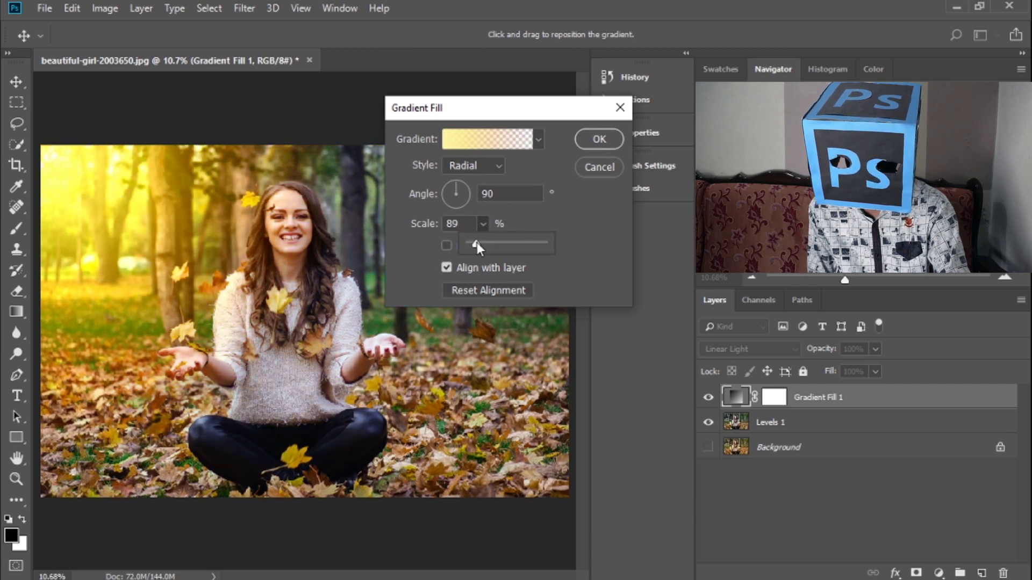
{"action": "left_click_drag", "start_coordinate": [119, 200], "coordinate": [149, 218]}
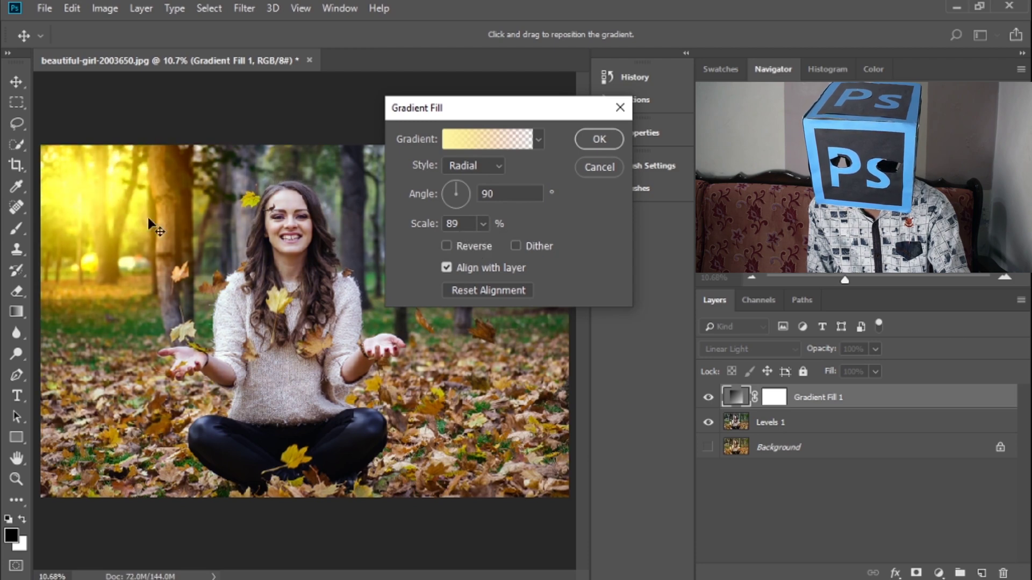
- Set the radial gradient's scale to 110% and nudge the glow slightly down and right among the trees
{"action": "double_click", "coordinate": [452, 224]}
{"action": "type", "text": "100"}
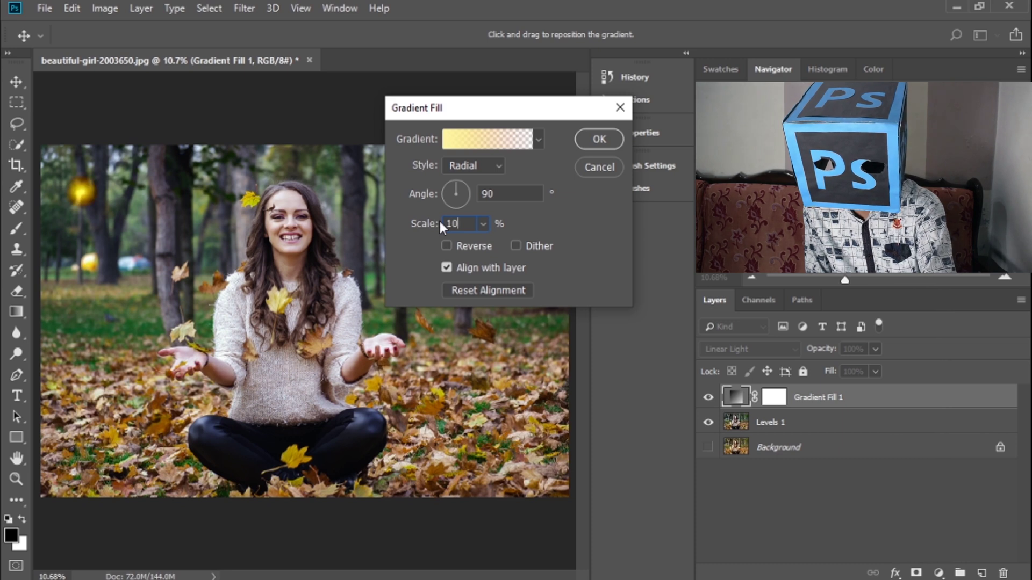
{"action": "key", "text": "BackSpace"}
{"action": "key", "text": "BackSpace"}
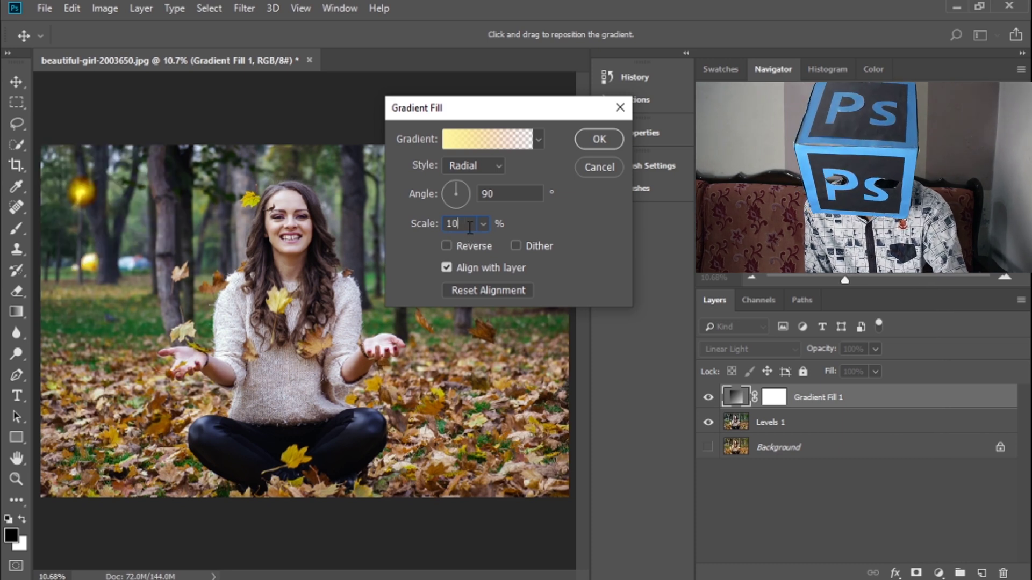
{"action": "type", "text": "1"}
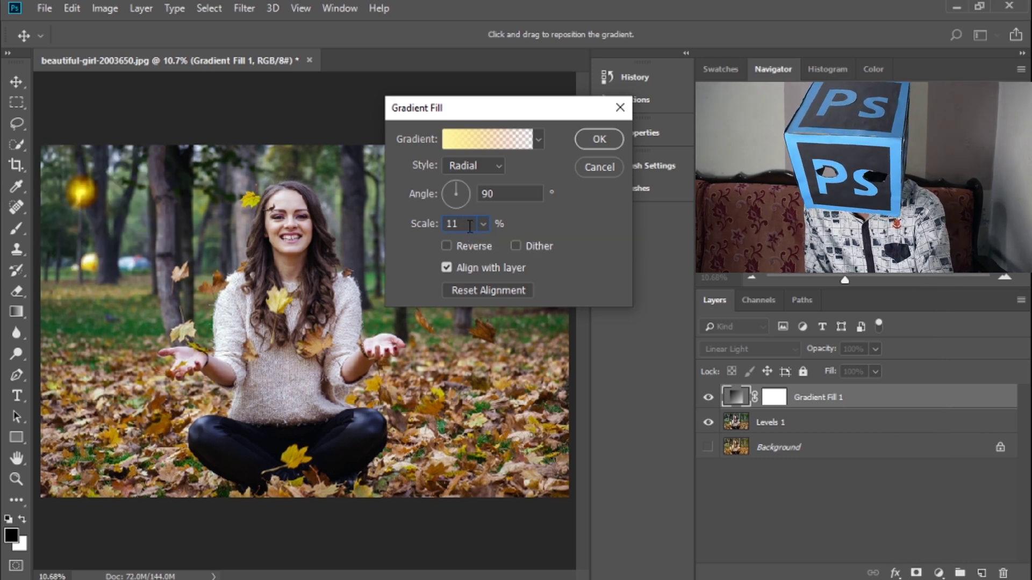
{"action": "type", "text": "0"}
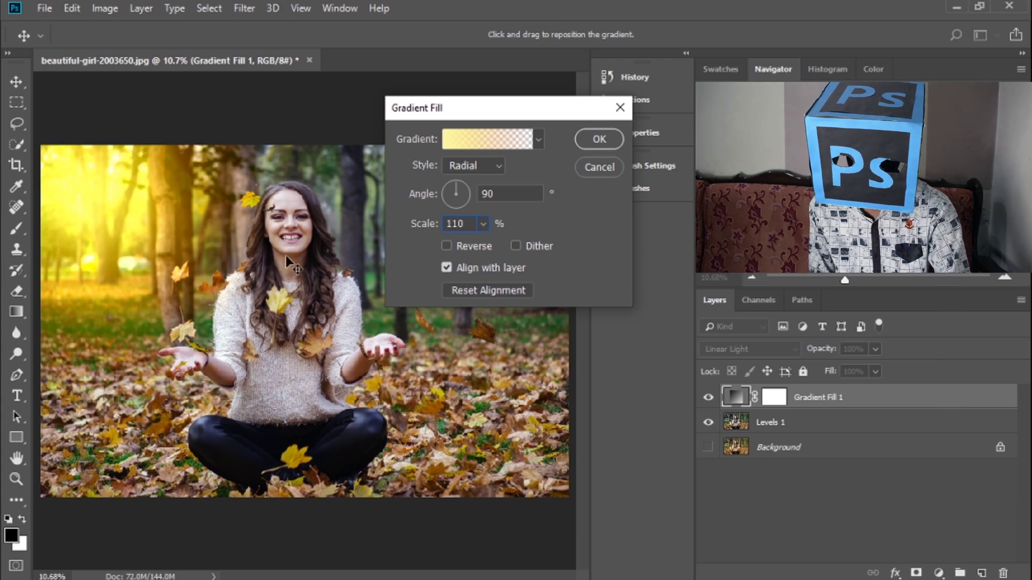
{"action": "mouse_move", "coordinate": [143, 214]}
{"action": "left_mouse_down"}
{"action": "mouse_move", "coordinate": [172, 234]}
{"action": "mouse_move", "coordinate": [156, 224]}
{"action": "left_mouse_up"}
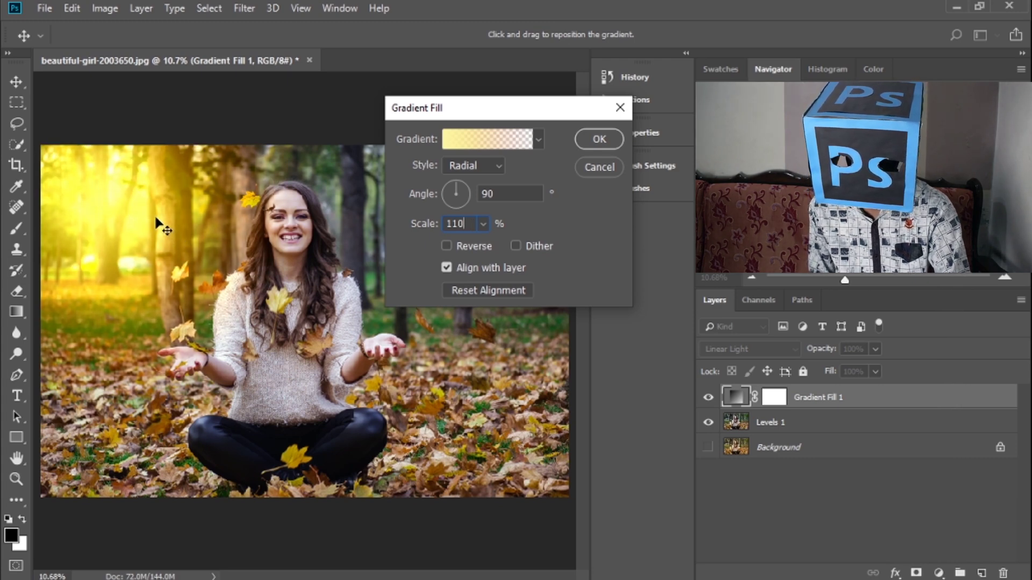
- Try gradient scales of 120% and 150% for the sunlight glow, and settle on 140%
{"action": "key", "text": "BackSpace"}
{"action": "key", "text": "BackSpace"}
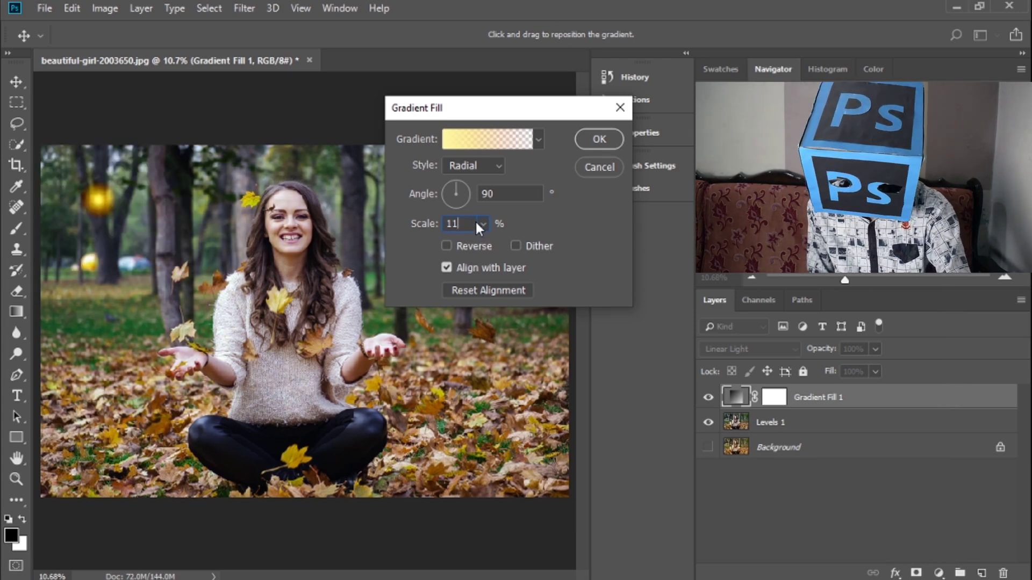
{"action": "type", "text": "20"}
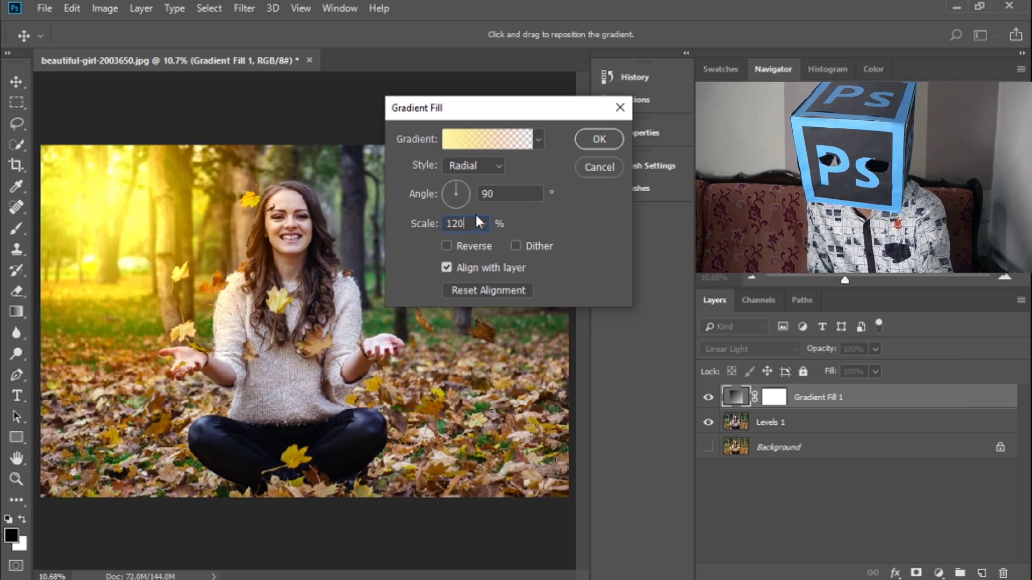
{"action": "key", "text": "BackSpace"}
{"action": "key", "text": "BackSpace"}
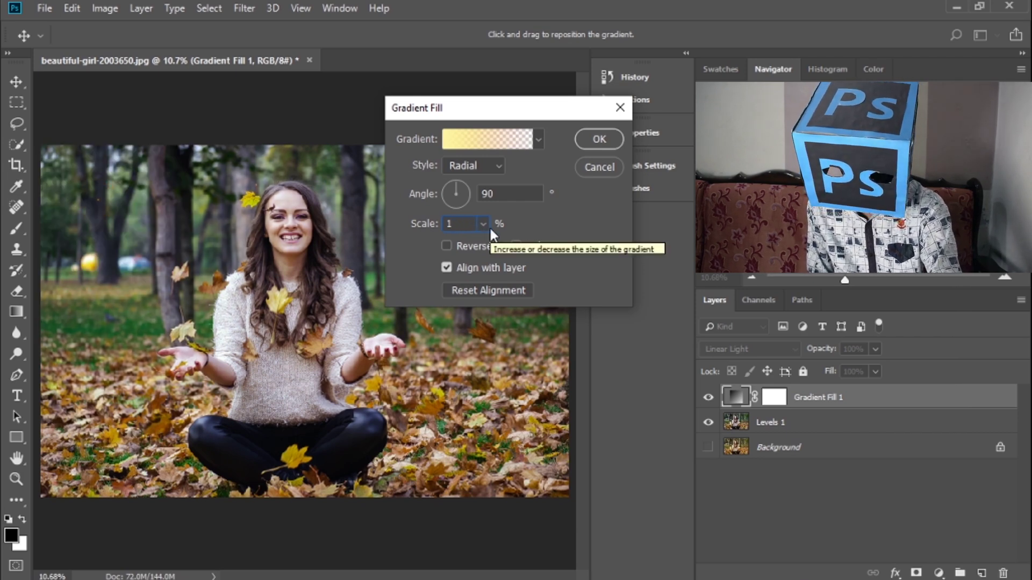
{"action": "type", "text": "50"}
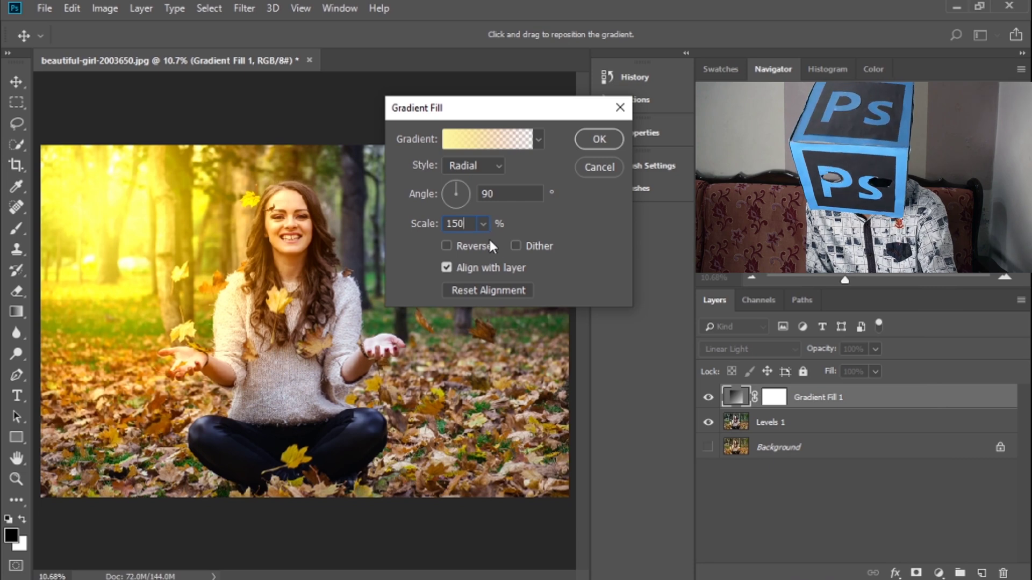
{"action": "key", "text": "BackSpace"}
{"action": "key", "text": "BackSpace"}
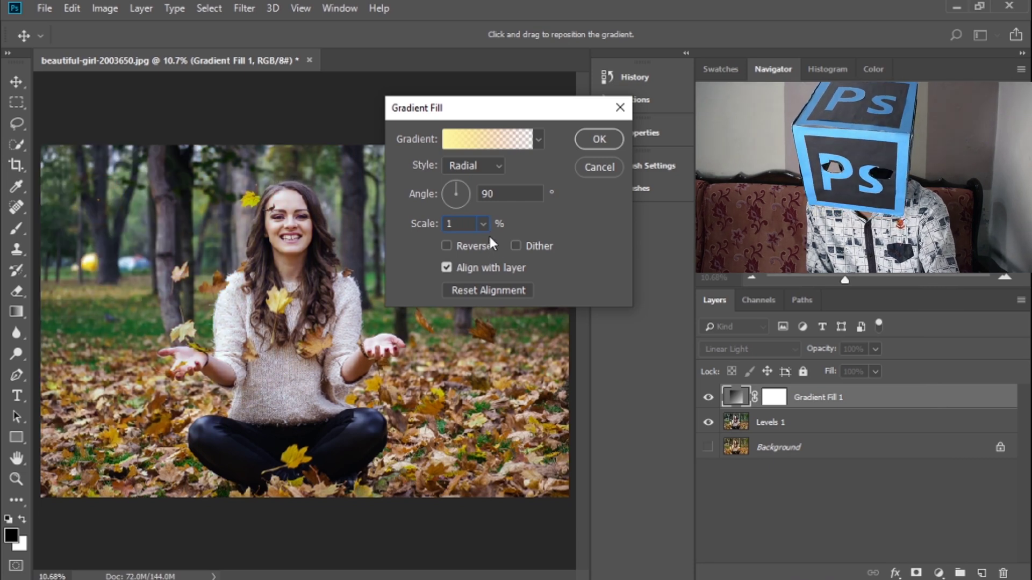
{"action": "type", "text": "40"}
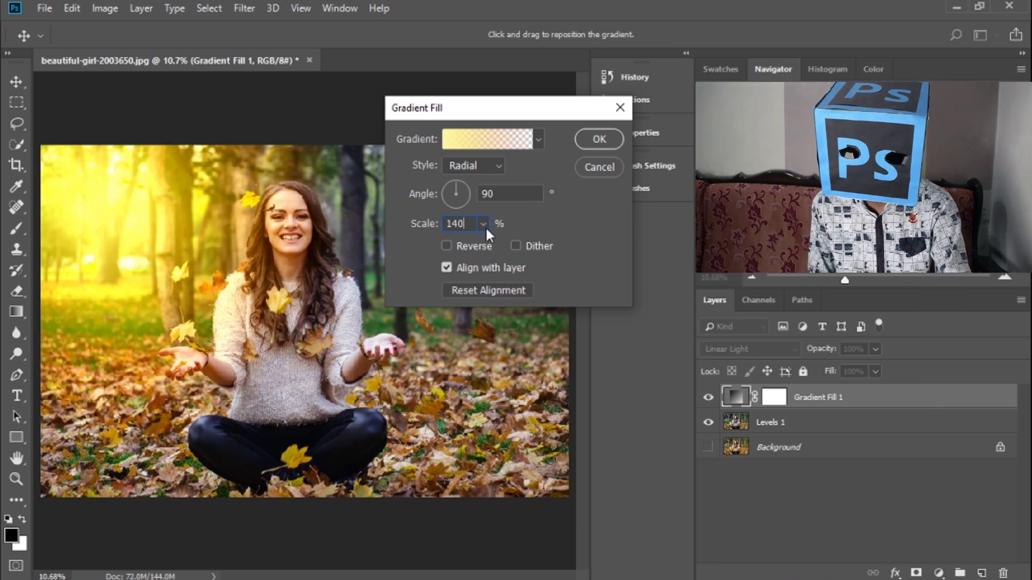
- Recolour the gradient's middle stop at 46% to f8d771, shift the glow slightly left and down, and accept the gradient fill
{"action": "left_click", "coordinate": [476, 143]}
{"action": "double_click", "coordinate": [495, 345]}
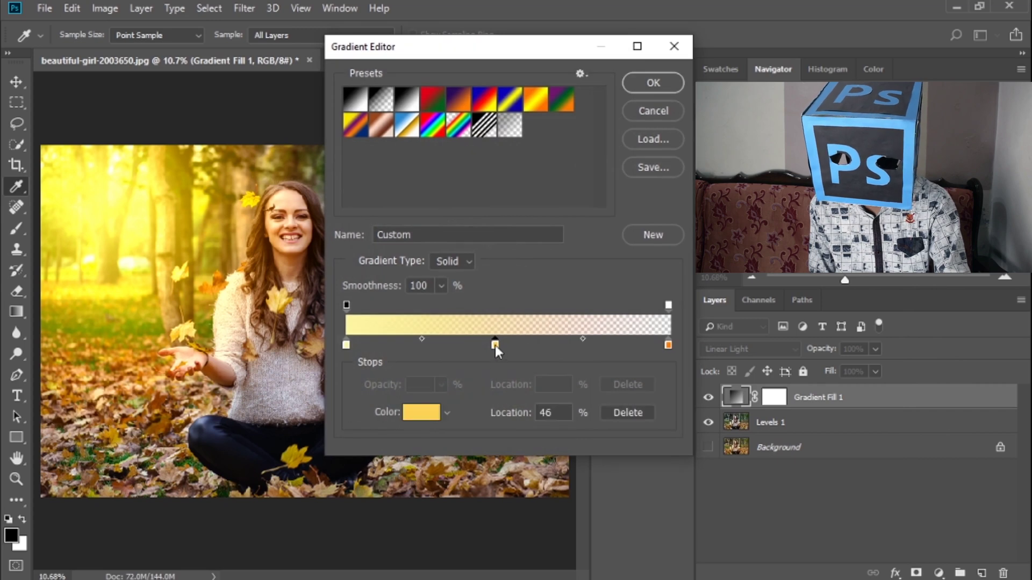
{"action": "left_click", "coordinate": [700, 166]}
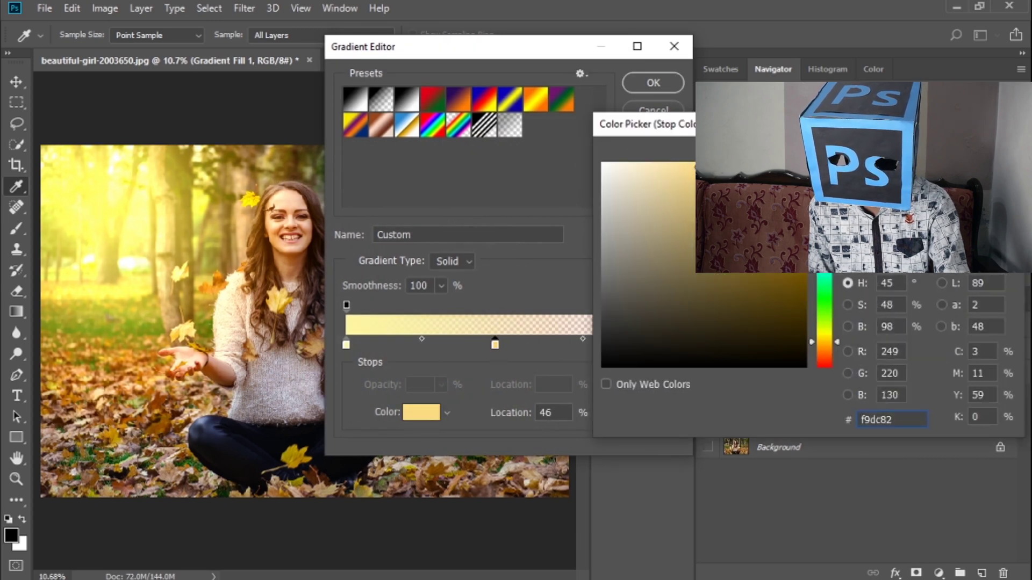
{"action": "left_click_drag", "start_coordinate": [700, 166], "coordinate": [714, 168]}
{"action": "key", "text": "Return"}
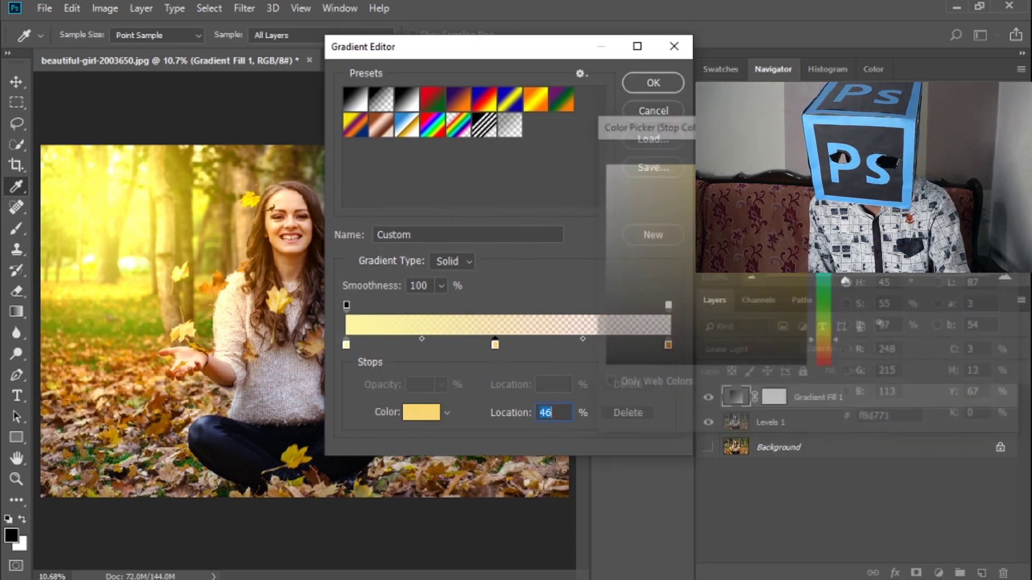
{"action": "left_click", "coordinate": [653, 83]}
{"action": "left_click_drag", "start_coordinate": [103, 235], "coordinate": [86, 243]}
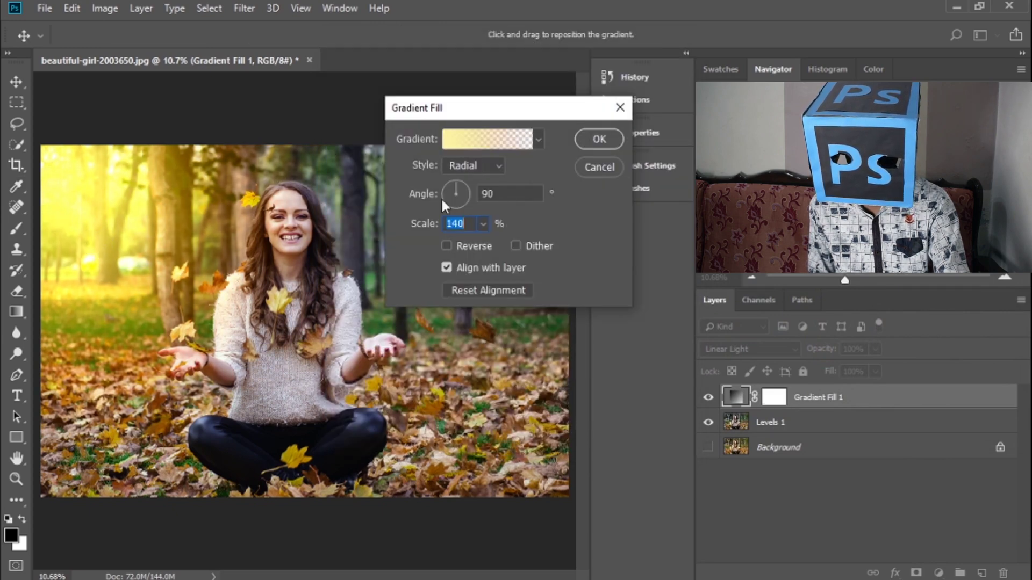
{"action": "left_click", "coordinate": [595, 142]}
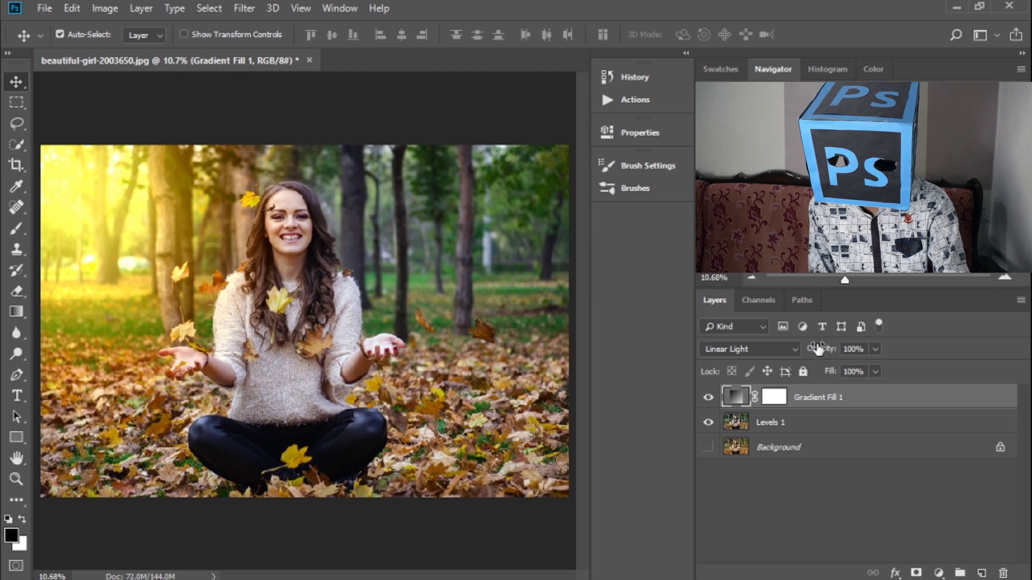
- Reduce Gradient Fill 1 to 96% opacity and 93% fill, and merge the visible layers while keeping the hidden Background separate
{"action": "mouse_move", "coordinate": [817, 352]}
{"action": "left_mouse_down"}
{"action": "mouse_move", "coordinate": [787, 350]}
{"action": "mouse_move", "coordinate": [818, 351]}
{"action": "mouse_move", "coordinate": [820, 370]}
{"action": "left_mouse_up"}
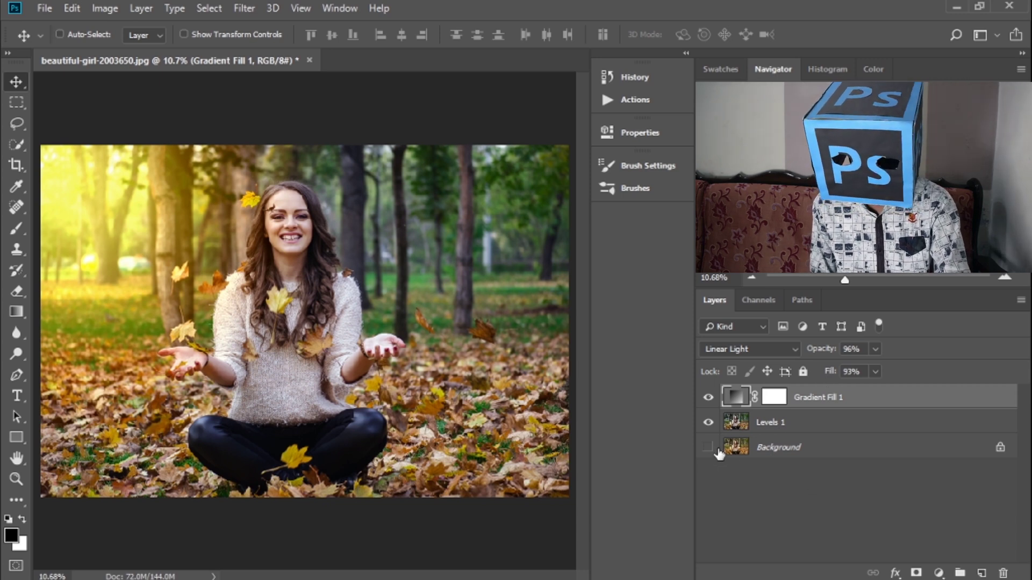
{"action": "key", "text": "ctrl+shift+e"}
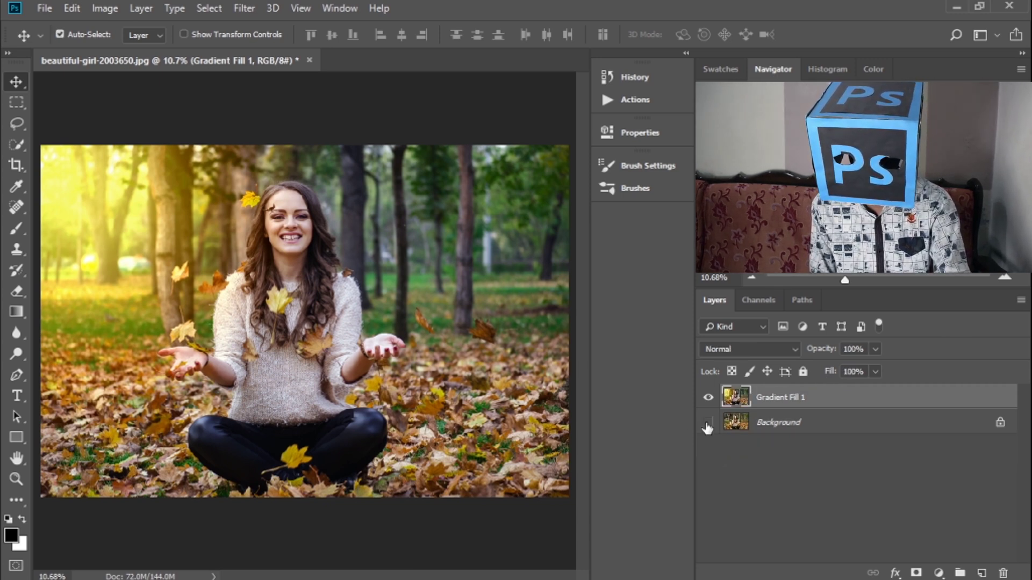
- Show the Background layer and compare the merged Gradient Fill 1 edit with the original photo
{"action": "left_click", "coordinate": [708, 422]}
{"action": "left_click", "coordinate": [709, 399]}
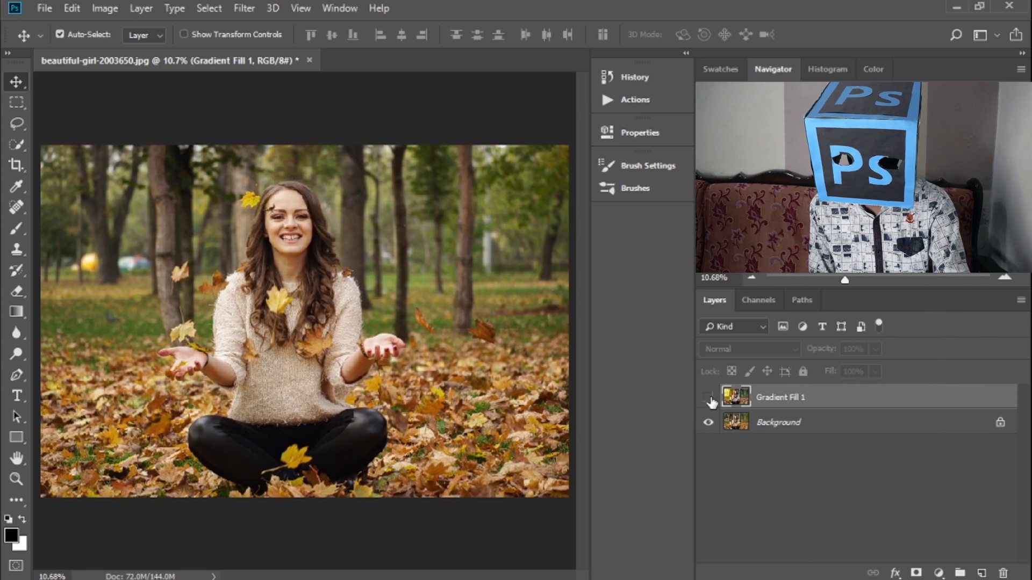
{"action": "left_click", "coordinate": [709, 399]}
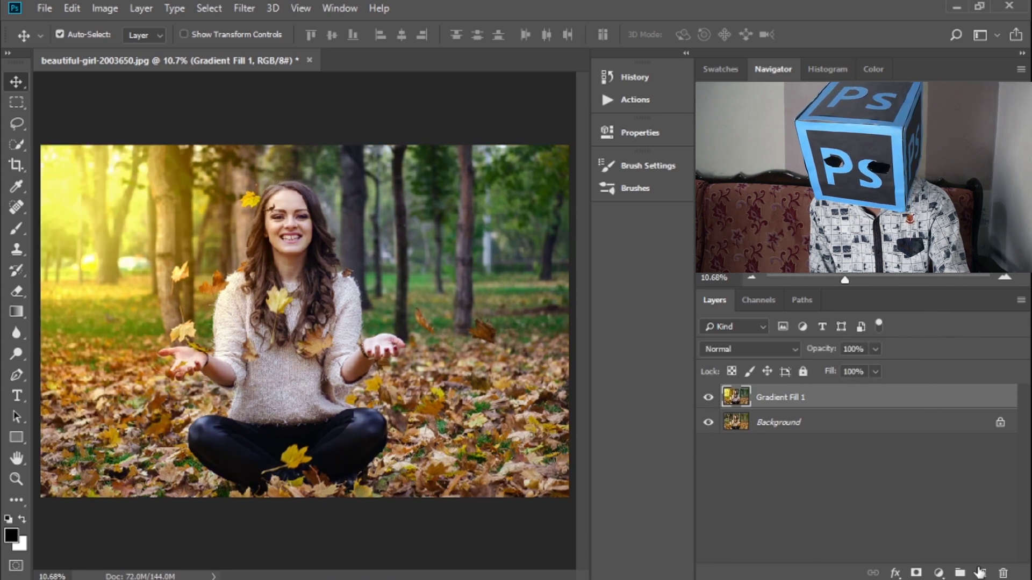
- Add a Gradient Map adjustment layer above Gradient Fill 1 using the Violet, Orange preset
{"action": "left_click", "coordinate": [938, 573]}
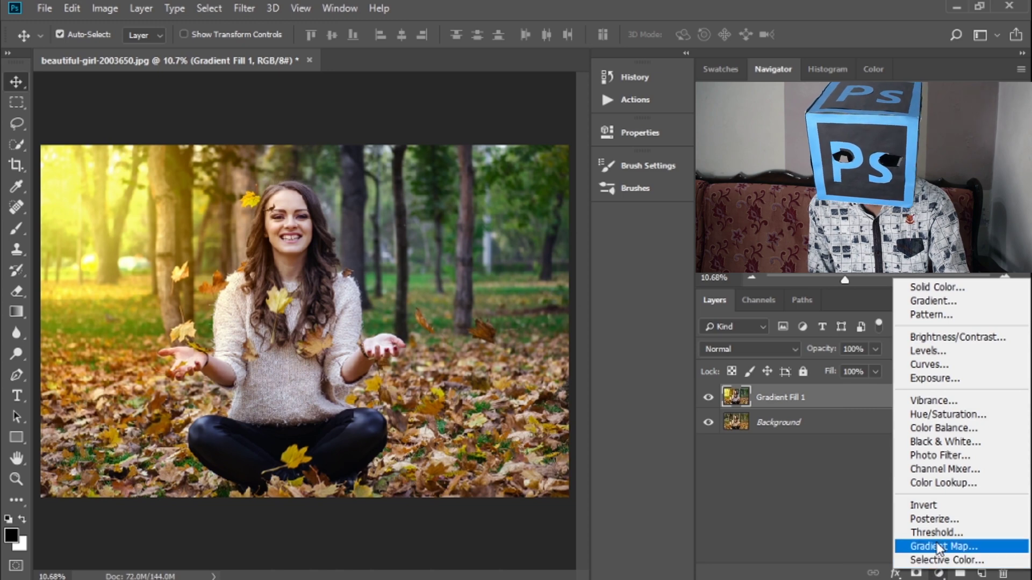
{"action": "left_click", "coordinate": [937, 547]}
{"action": "left_click", "coordinate": [415, 187]}
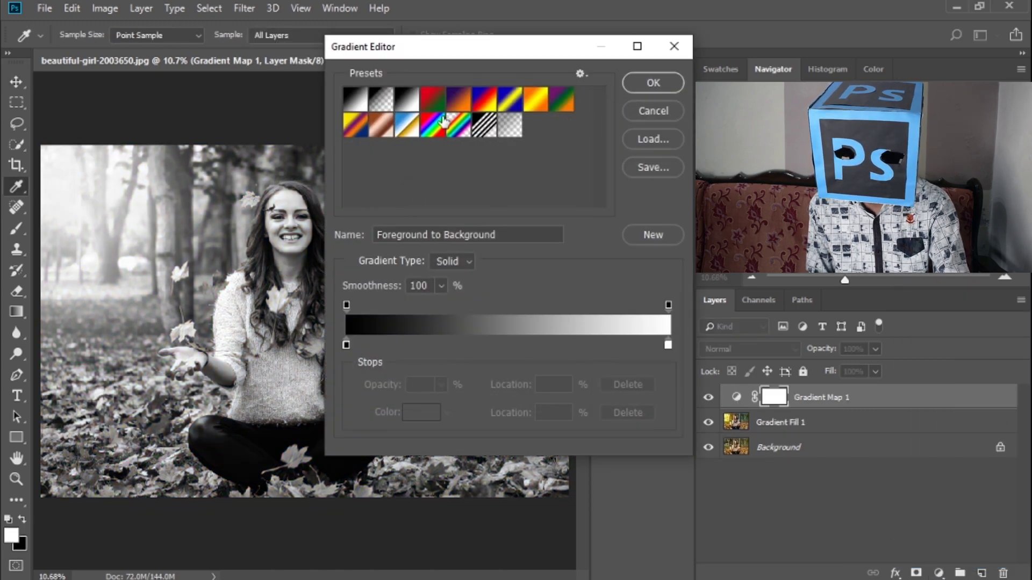
{"action": "left_click", "coordinate": [465, 115]}
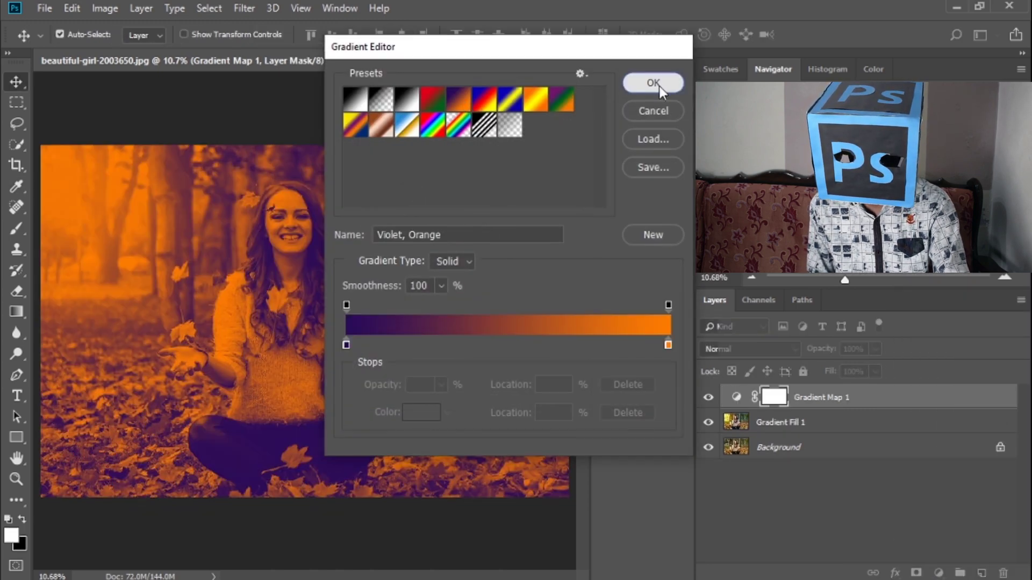
{"action": "left_click", "coordinate": [653, 83]}
{"action": "left_click", "coordinate": [560, 129]}
- Set Gradient Map 1 to Multiply blending with 60% opacity and 30% fill
{"action": "left_click", "coordinate": [747, 347]}
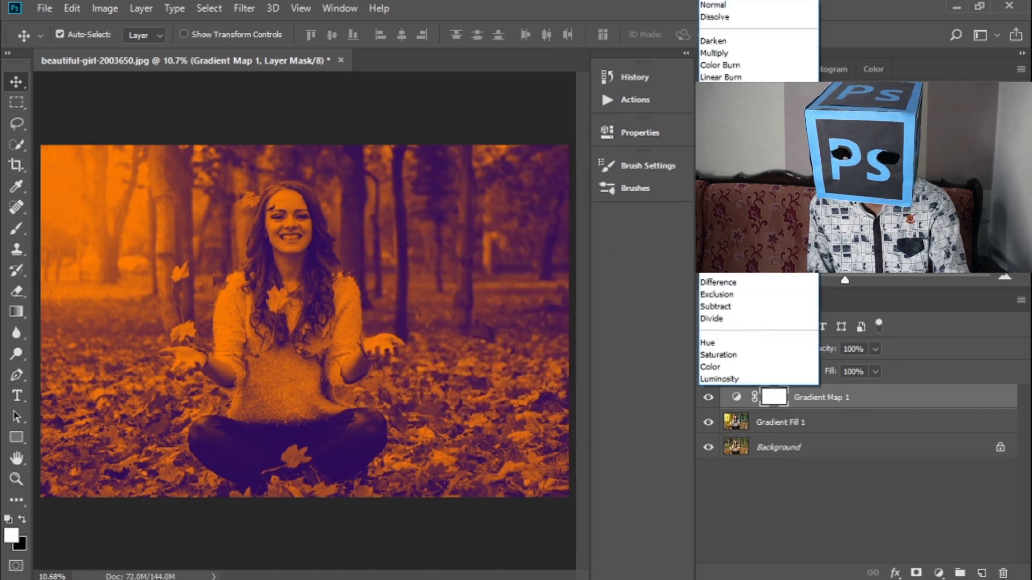
{"action": "left_click", "coordinate": [723, 55]}
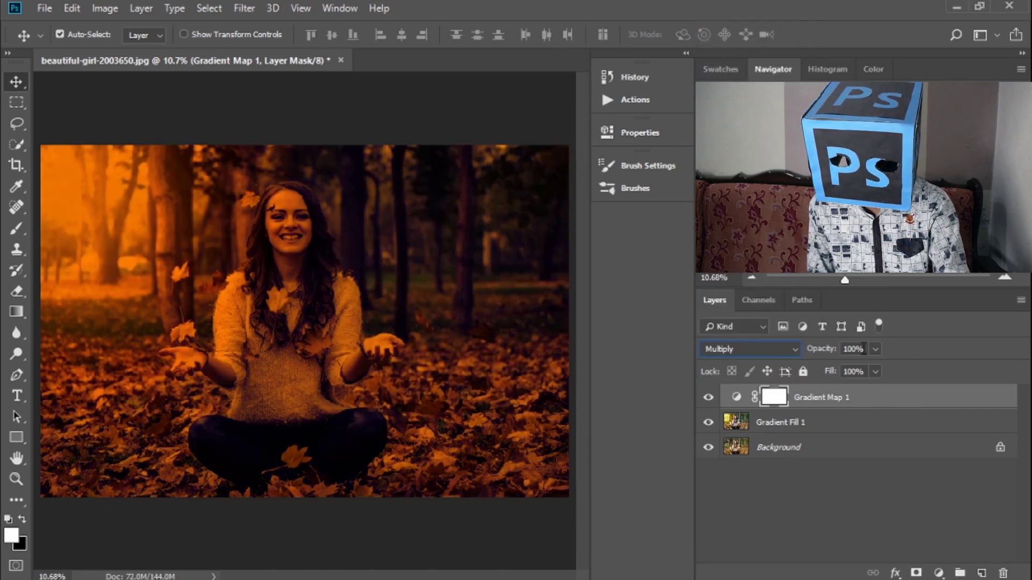
{"action": "left_click", "coordinate": [831, 342]}
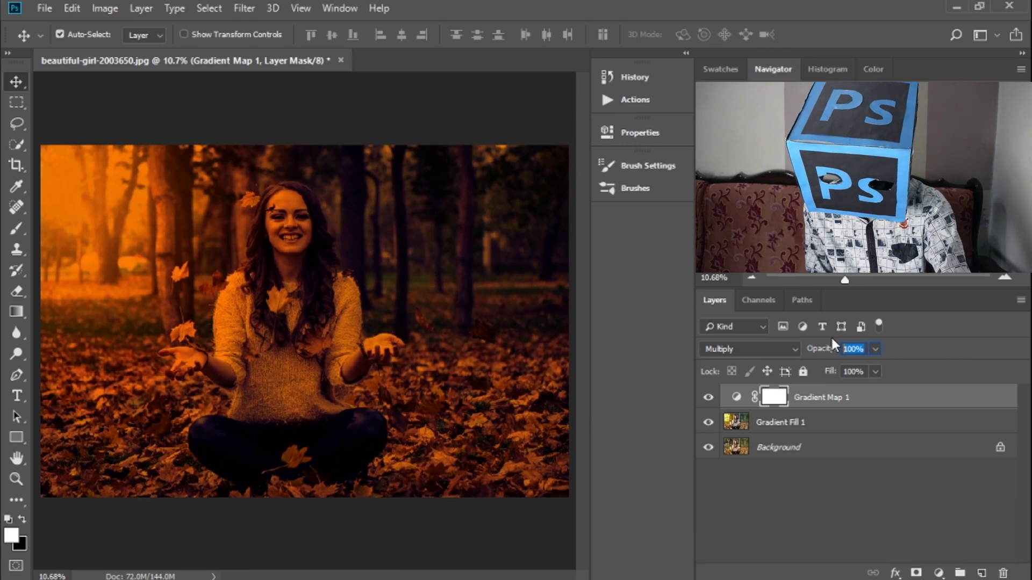
{"action": "type", "text": "60"}
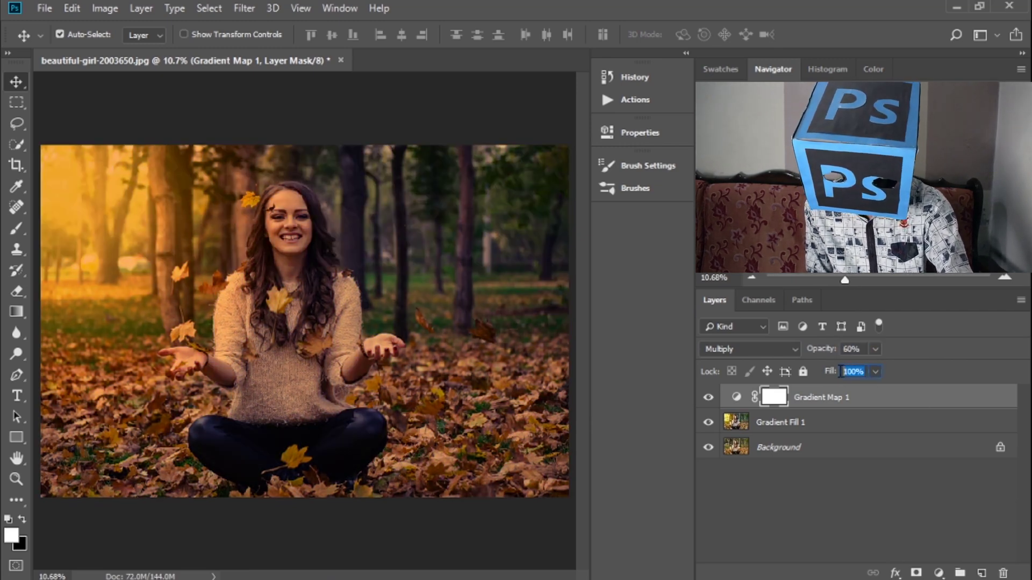
{"action": "type", "text": "30"}
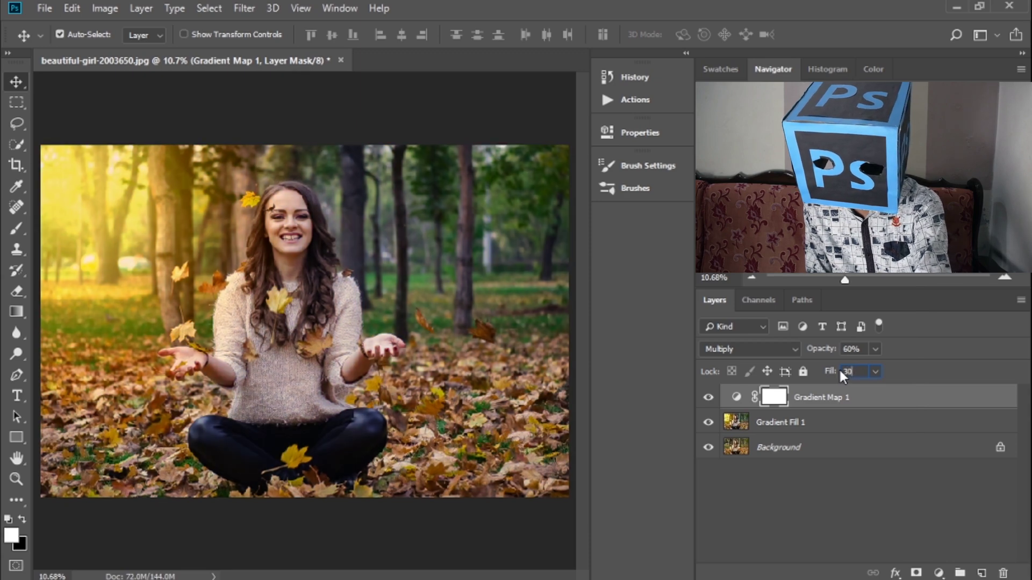
{"action": "left_click", "coordinate": [806, 486]}
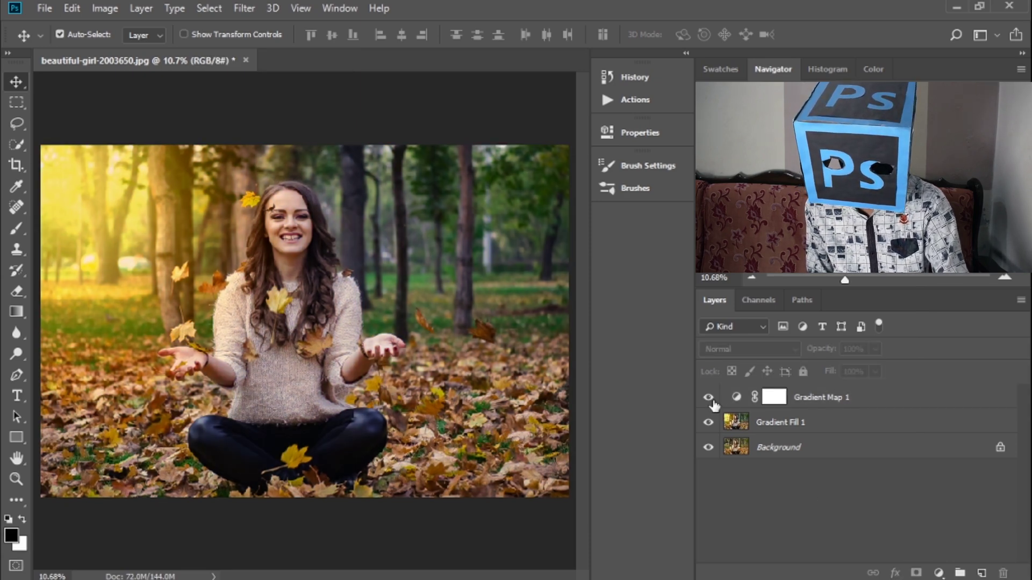
- Compare the photo with and without Gradient Map 1, and try a 40% fill before restoring 30%
{"action": "left_click", "coordinate": [709, 398]}
{"action": "left_click", "coordinate": [709, 398]}
{"action": "left_click", "coordinate": [848, 409]}
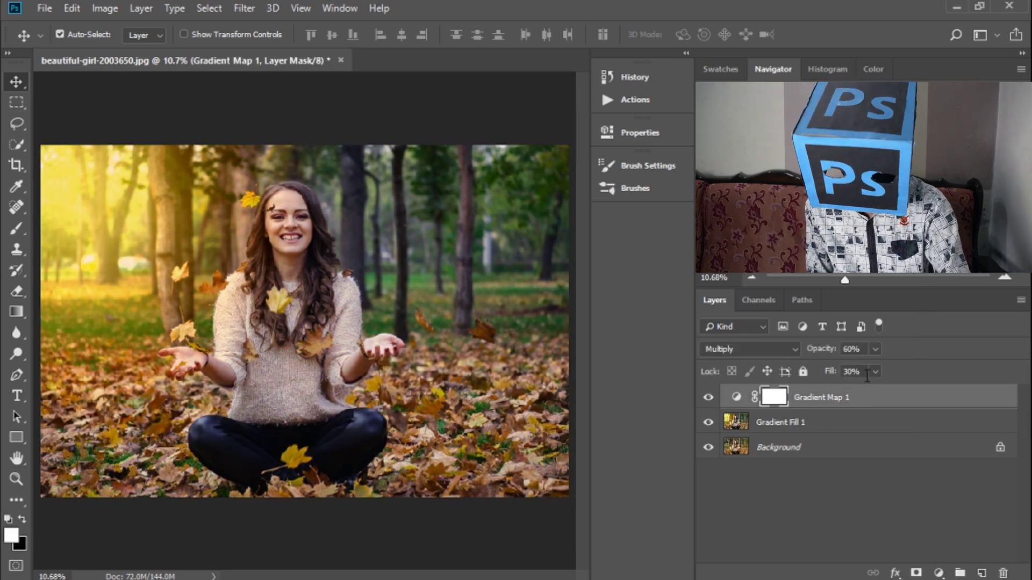
{"action": "left_click", "coordinate": [854, 372]}
{"action": "type", "text": "40"}
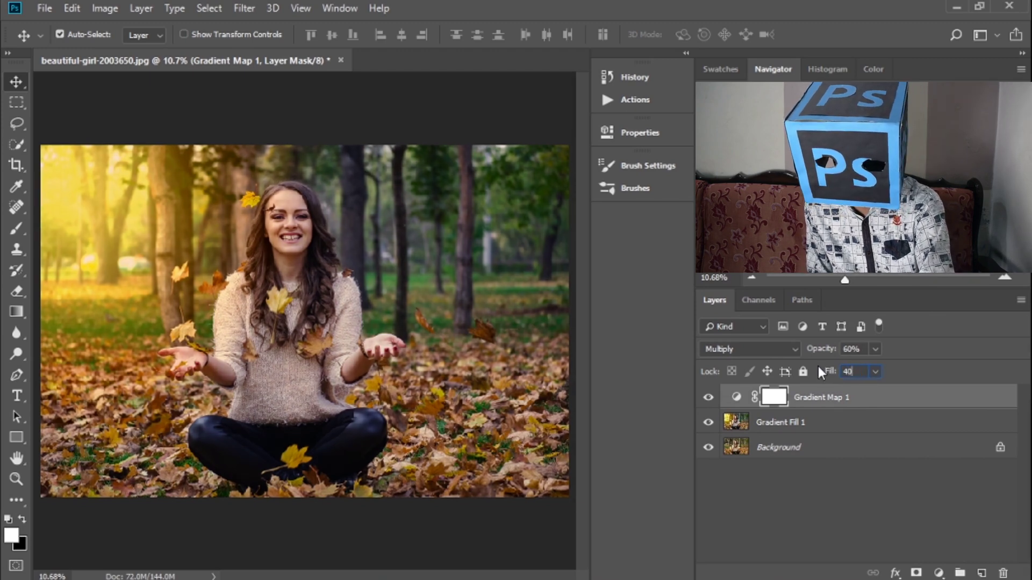
{"action": "key", "text": "Return"}
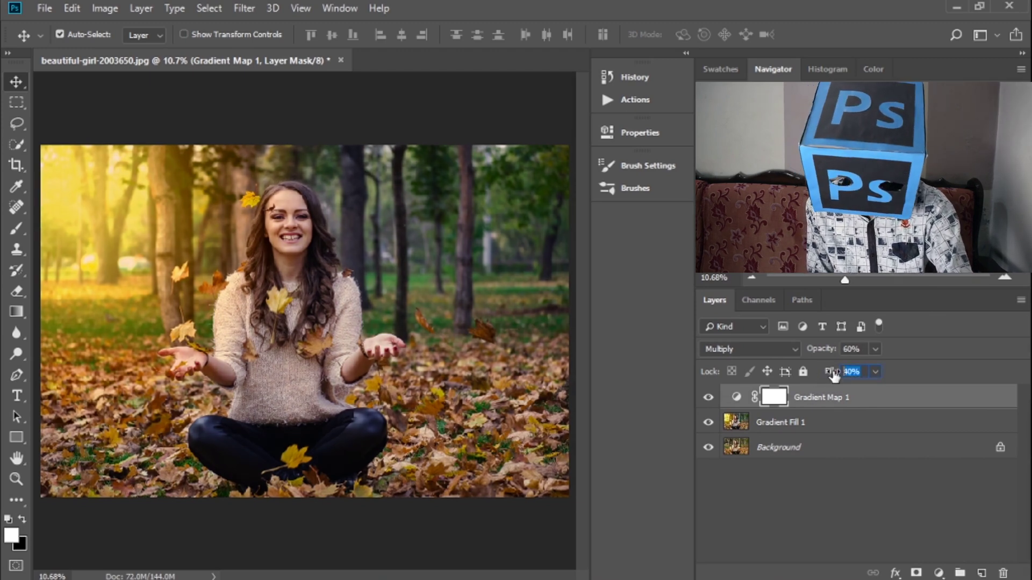
{"action": "left_click", "coordinate": [854, 371]}
{"action": "type", "text": "30"}
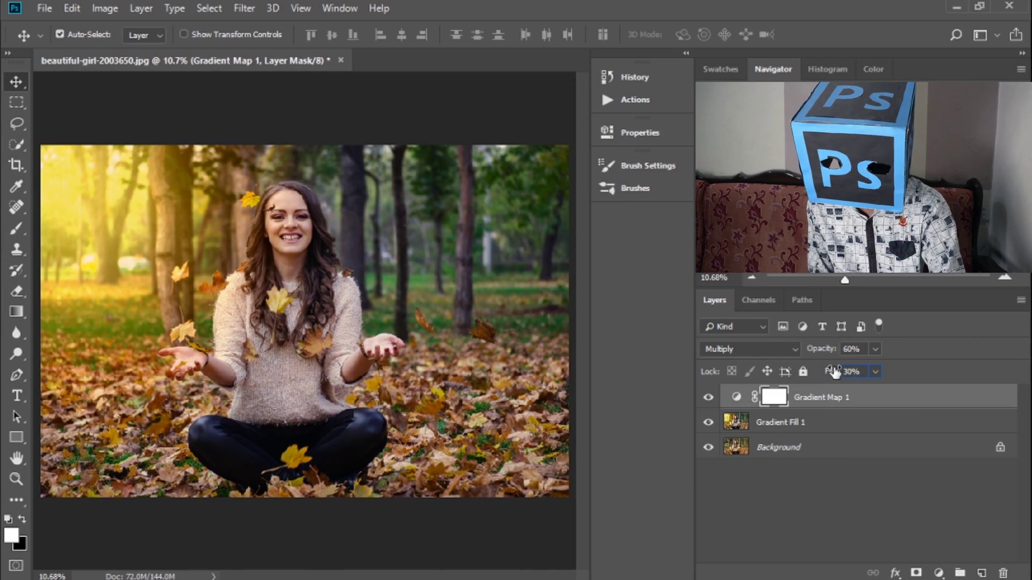
- Hide the Background and merge Gradient Map 1 with Gradient Fill 1 into one layer
{"action": "left_click", "coordinate": [729, 480]}
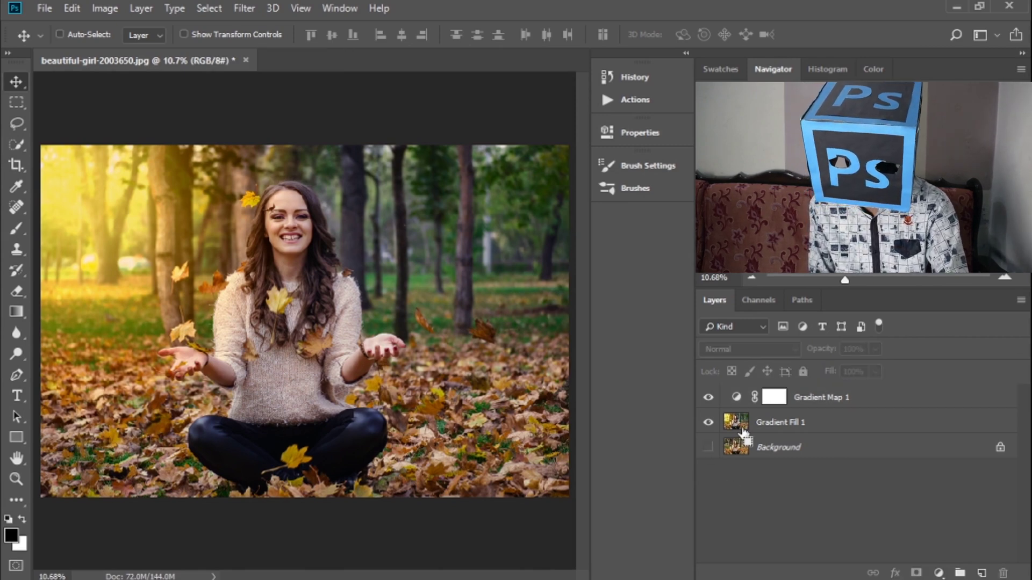
{"action": "key", "text": "ctrl+shift+e"}
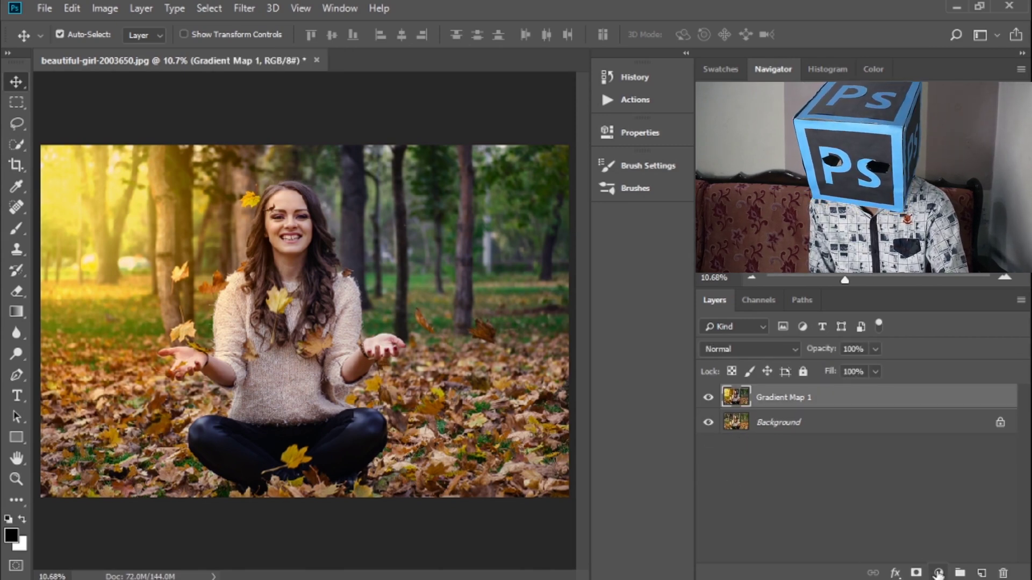
- Add a Color Lookup adjustment layer with the EdgyAmber.3DL table and set its opacity to 40%
{"action": "left_click", "coordinate": [938, 573]}
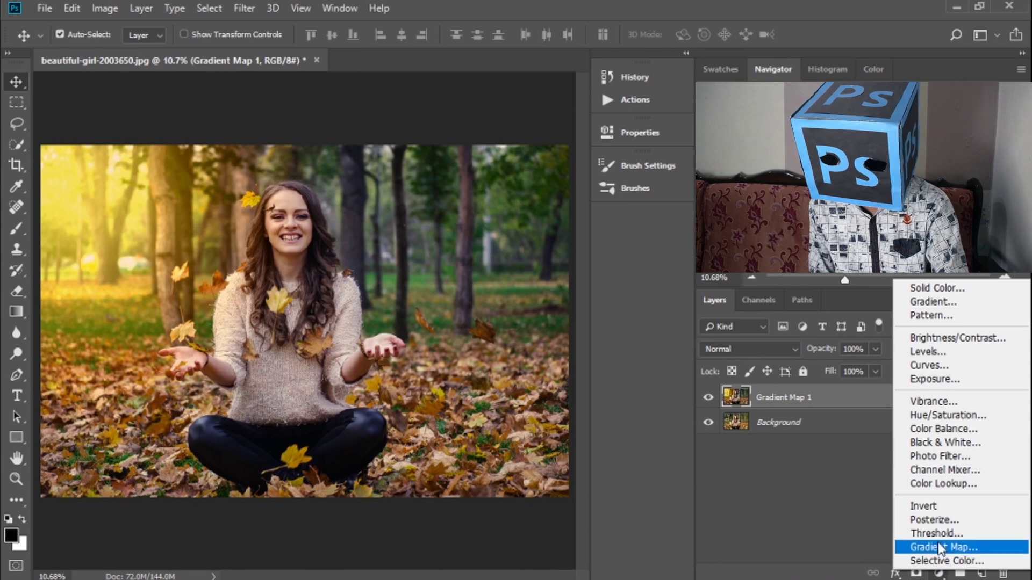
{"action": "left_click", "coordinate": [938, 483]}
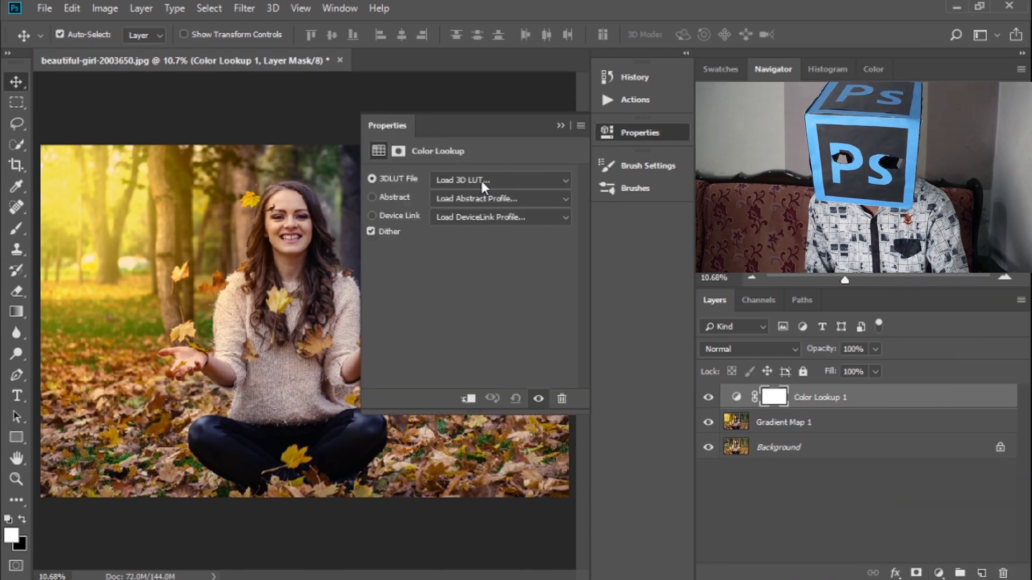
{"action": "left_click", "coordinate": [481, 179]}
{"action": "left_click", "coordinate": [483, 159]}
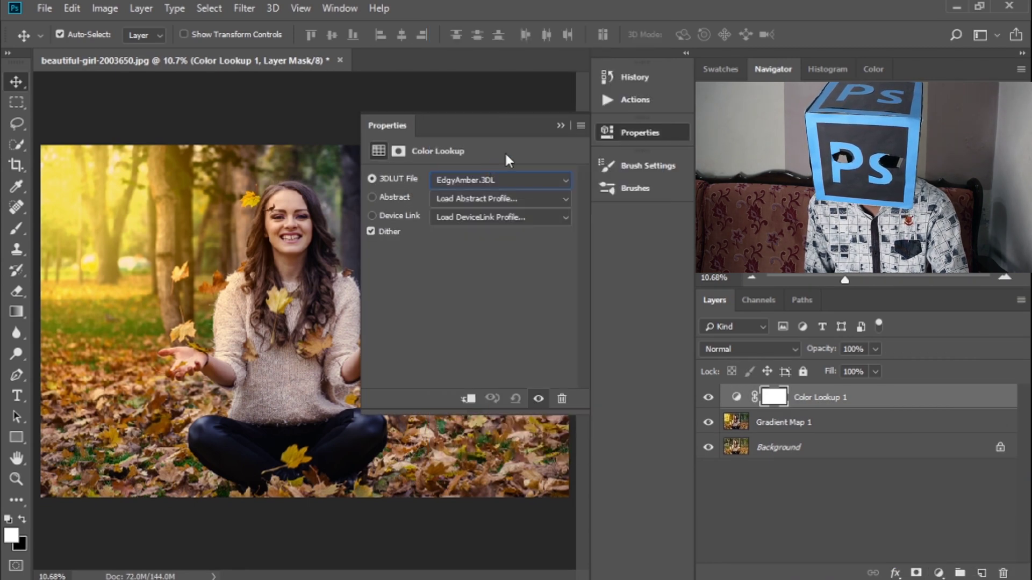
{"action": "left_click", "coordinate": [569, 121]}
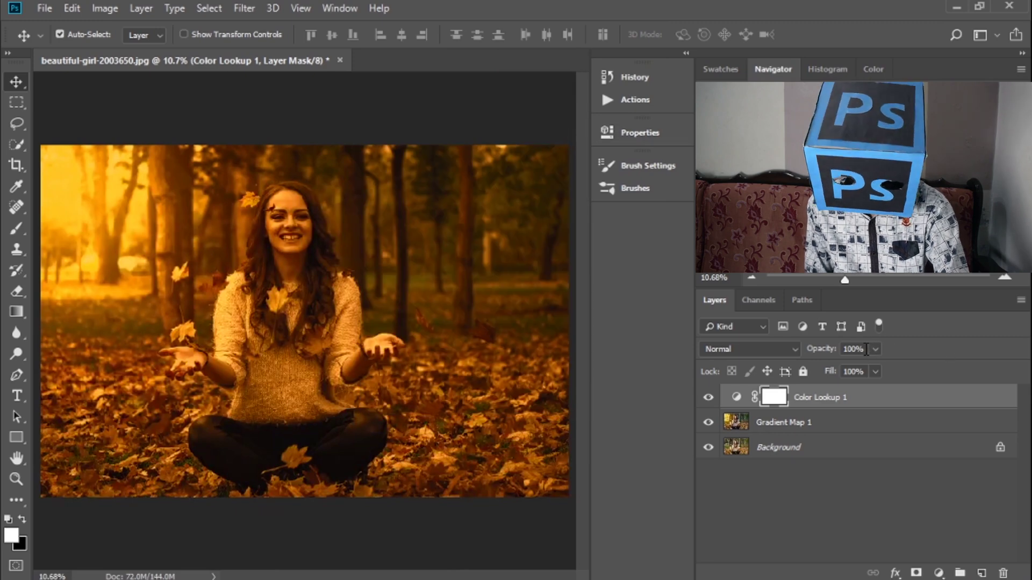
{"action": "left_click", "coordinate": [816, 344]}
{"action": "type", "text": "40"}
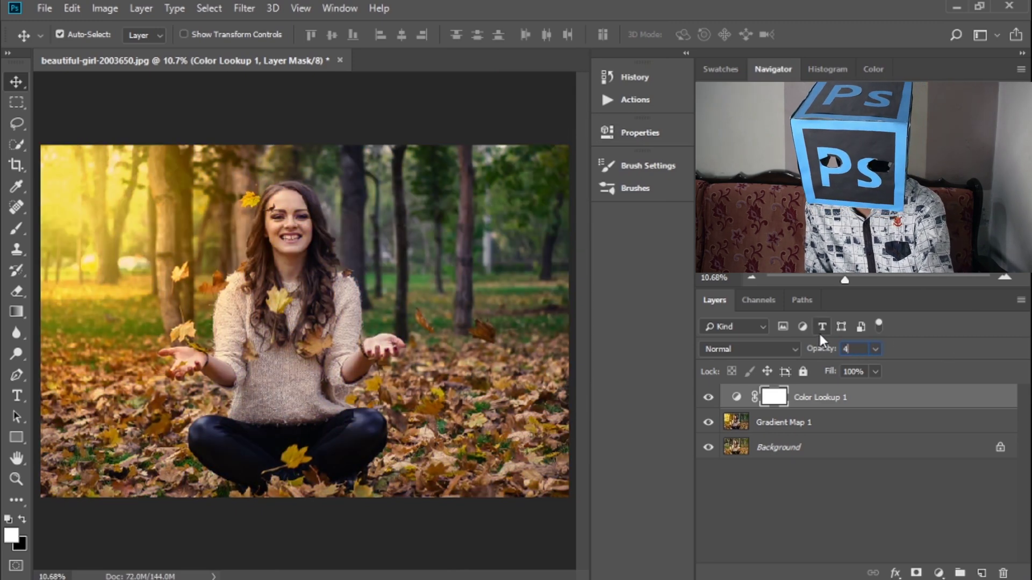
- Set the Color Lookup 1 layer to 30% opacity and 20% fill
{"action": "key", "text": "BackSpace"}
{"action": "key", "text": "BackSpace"}
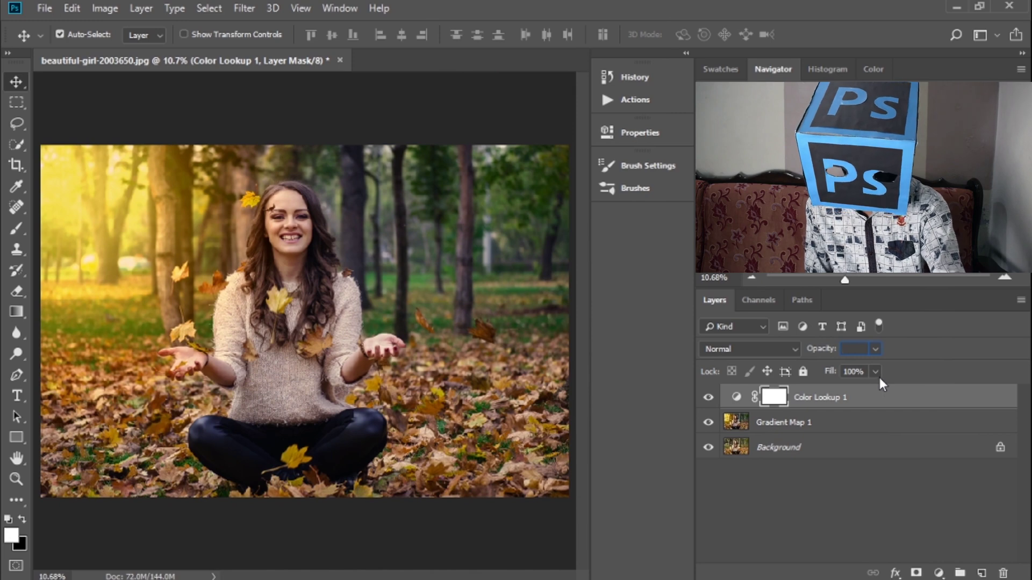
{"action": "type", "text": "30"}
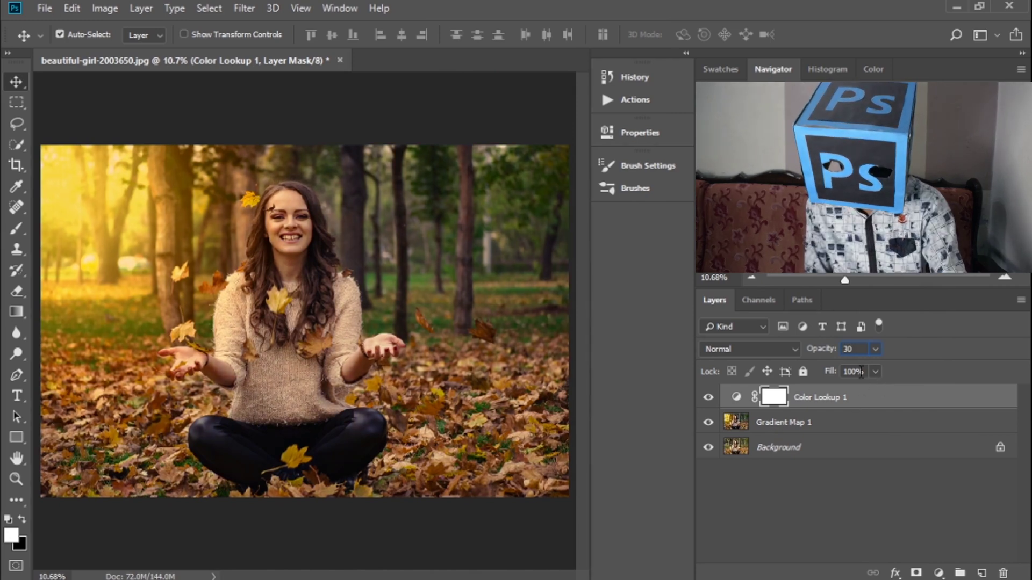
{"action": "left_click", "coordinate": [831, 371]}
{"action": "type", "text": "3"}
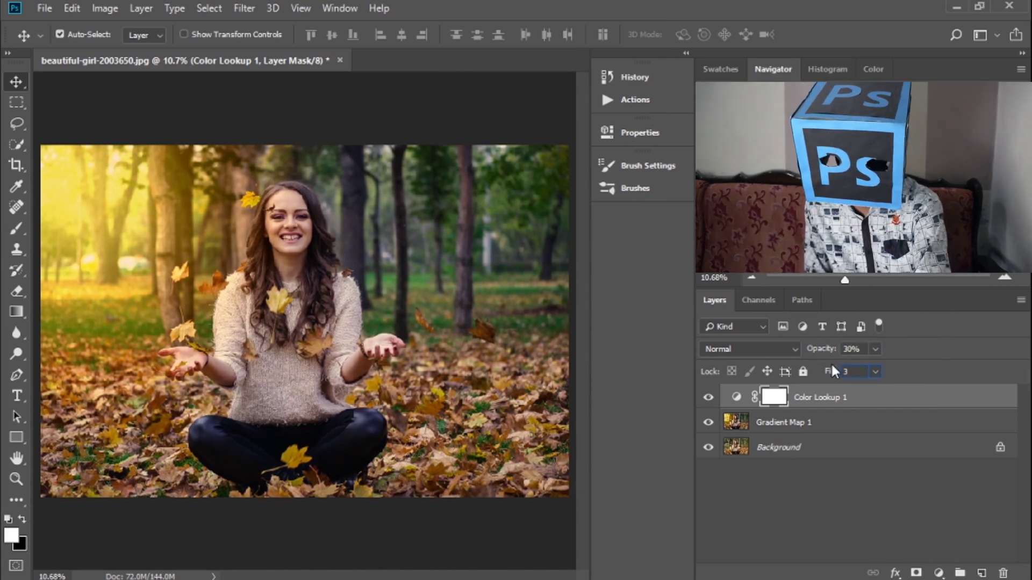
{"action": "type", "text": "0"}
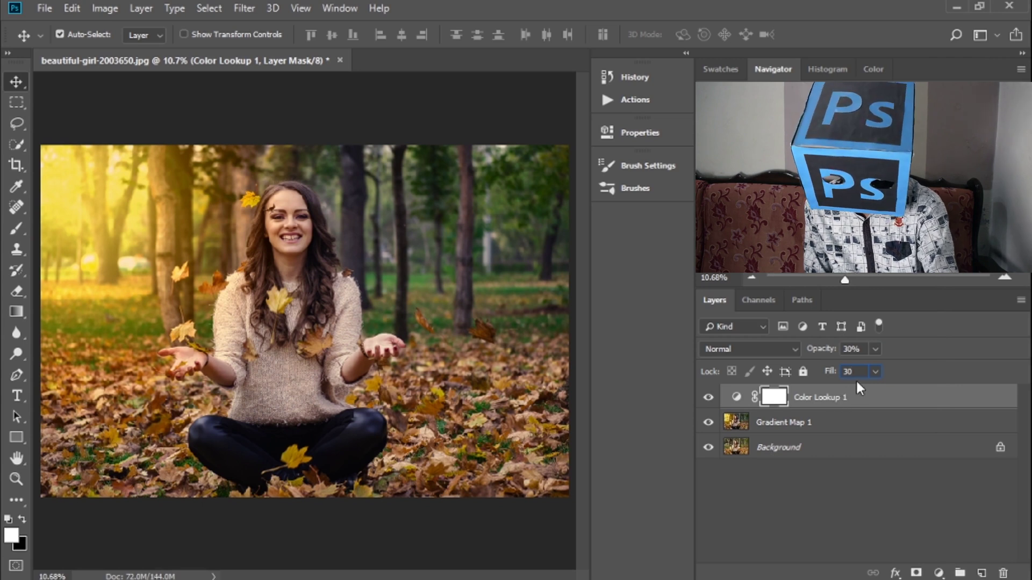
{"action": "key", "text": "BackSpace"}
{"action": "key", "text": "BackSpace"}
{"action": "type", "text": "20"}
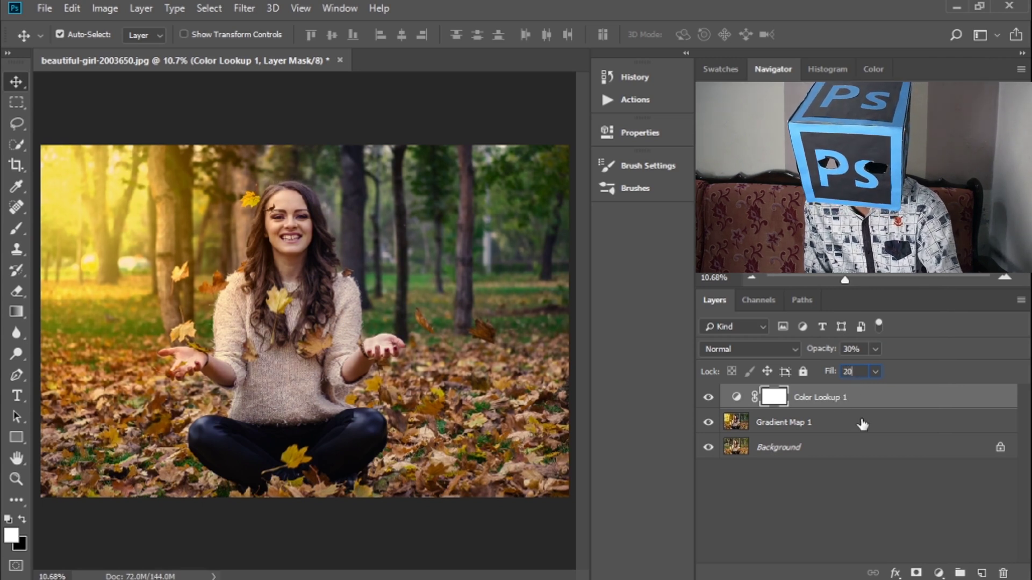
{"action": "key", "text": "Return"}
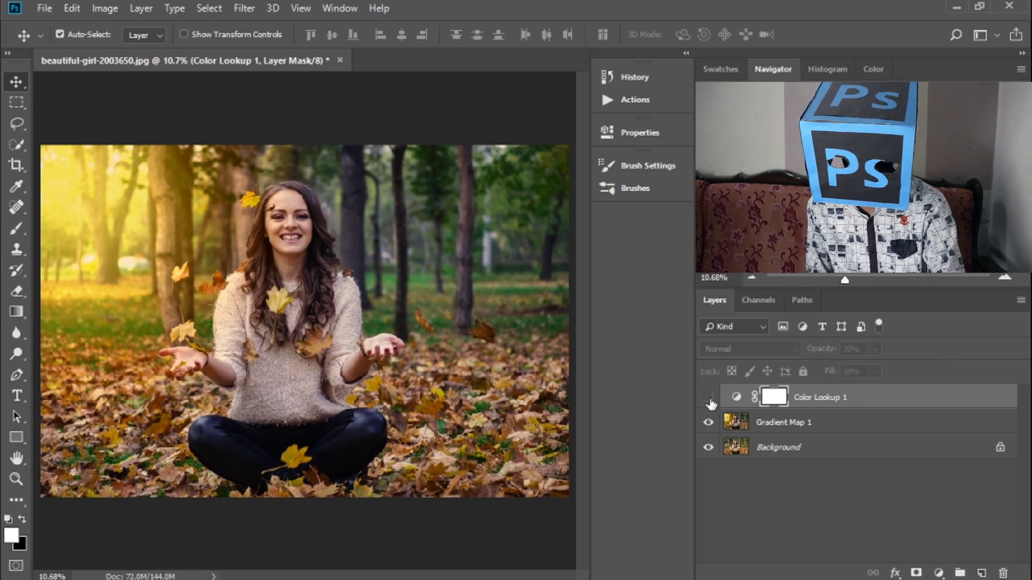
- With Color Lookup 1 shown and the Background hidden, merge Color Lookup 1 and Gradient Map 1 into one layer
{"action": "left_click", "coordinate": [708, 397]}
{"action": "left_click", "coordinate": [708, 447]}
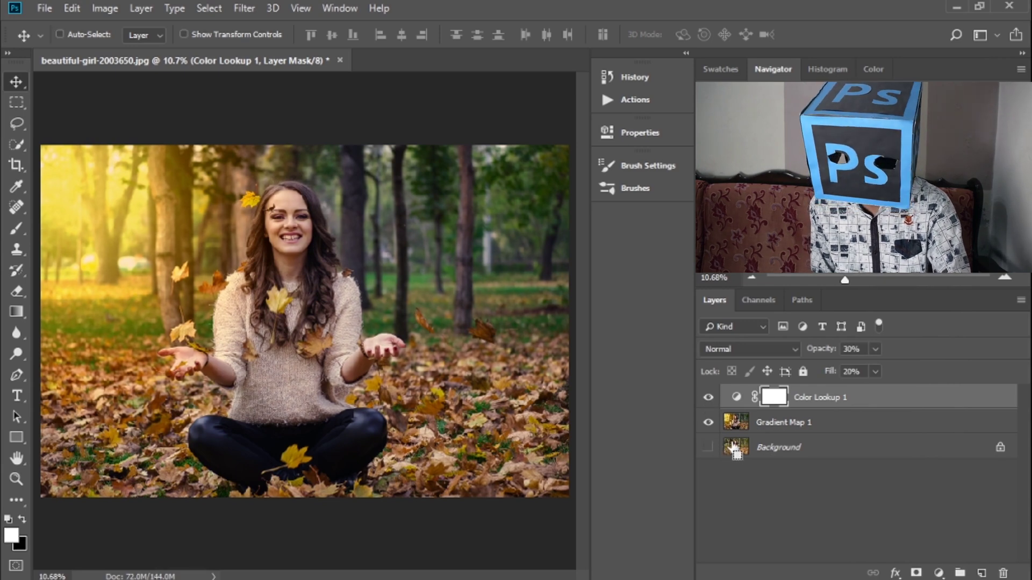
{"action": "key", "text": "ctrl+e"}
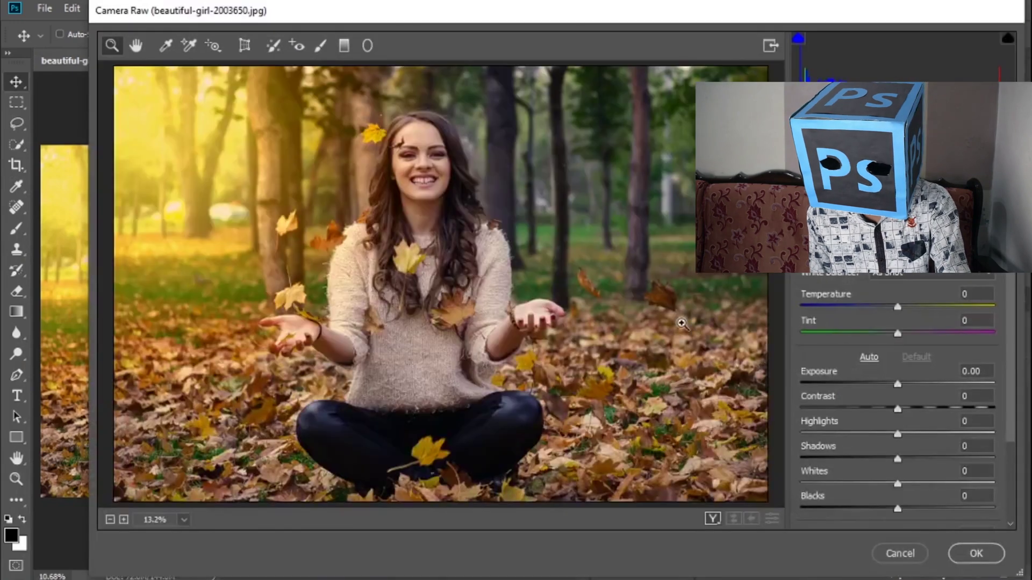
- Apply a Camera Raw adjustment to the merged layer with Temperature -11, Tint -2, Exposure +0.15 and Contrast +8
{"action": "left_click", "coordinate": [897, 306]}
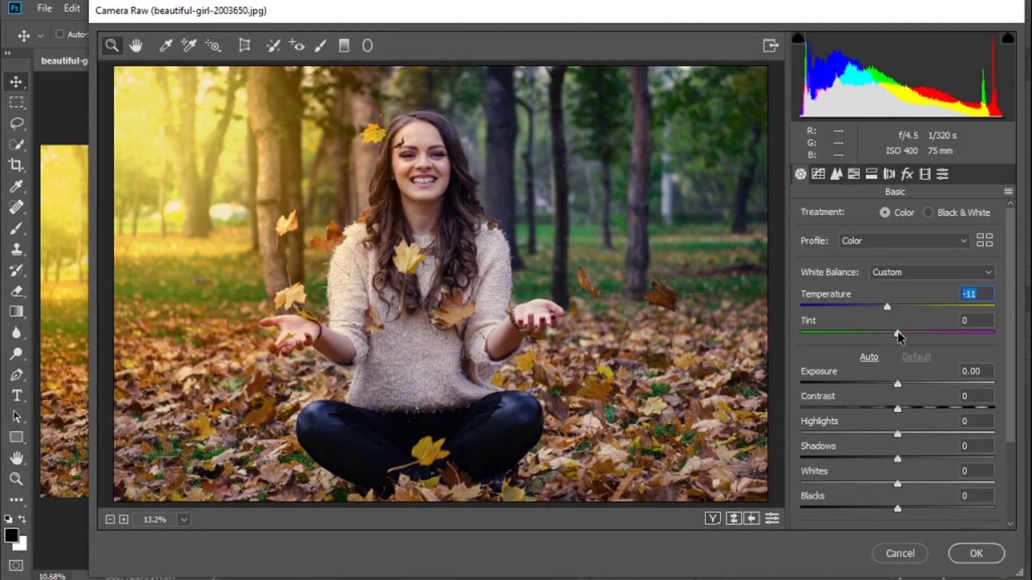
{"action": "left_click_drag", "start_coordinate": [897, 385], "coordinate": [918, 418]}
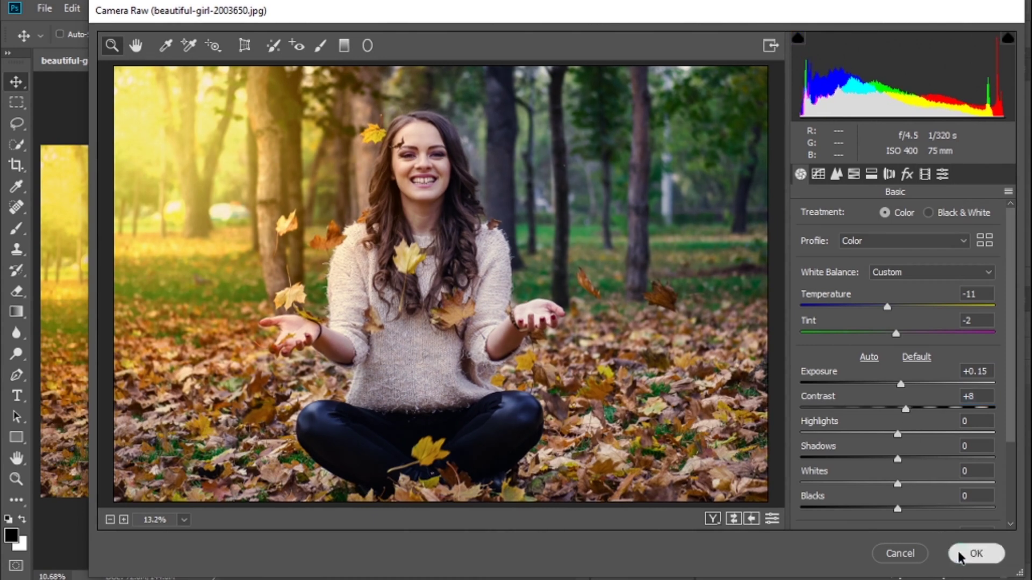
{"action": "left_click", "coordinate": [976, 553]}
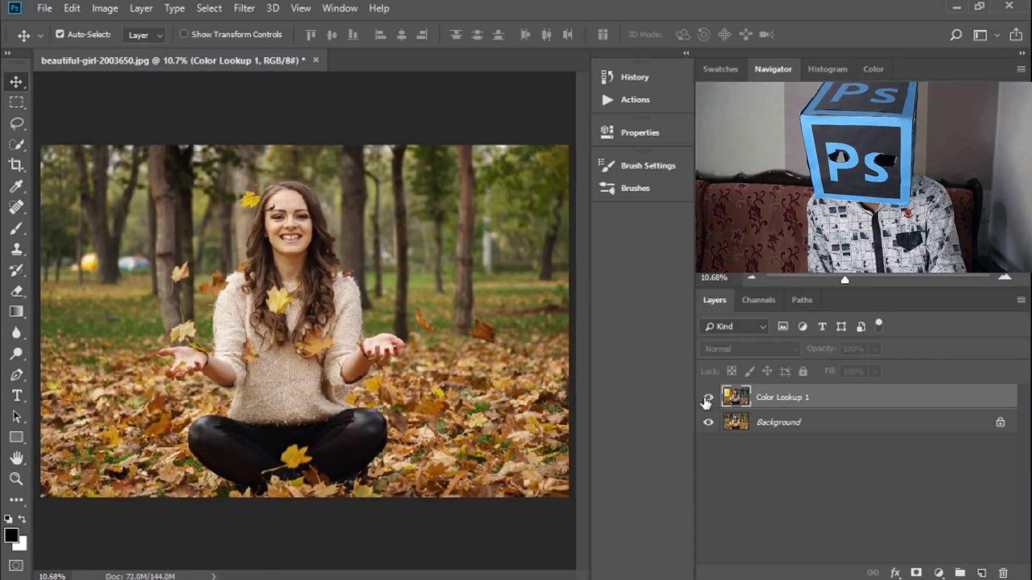
- Compare the graded photo with the original by toggling the merged Color Lookup 1 layer's visibility, leaving it shown
{"action": "left_click", "coordinate": [706, 400]}
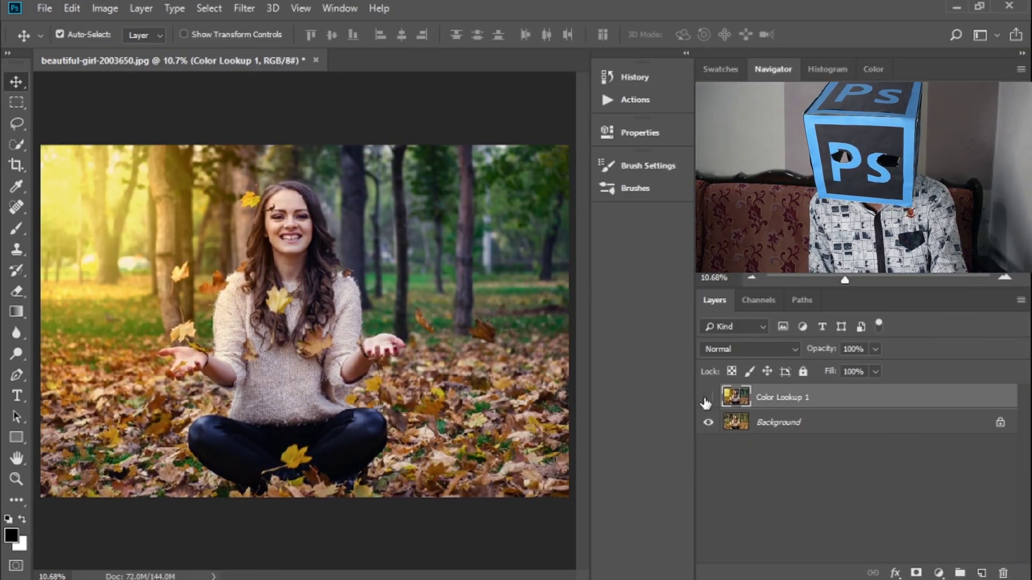
{"action": "left_click", "coordinate": [707, 399]}
{"action": "left_click", "coordinate": [707, 399]}
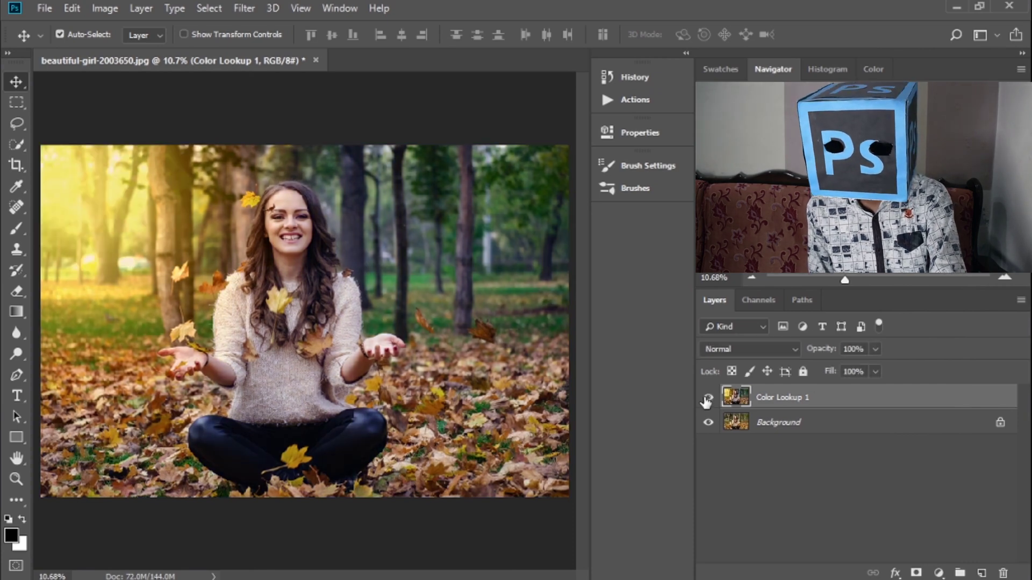